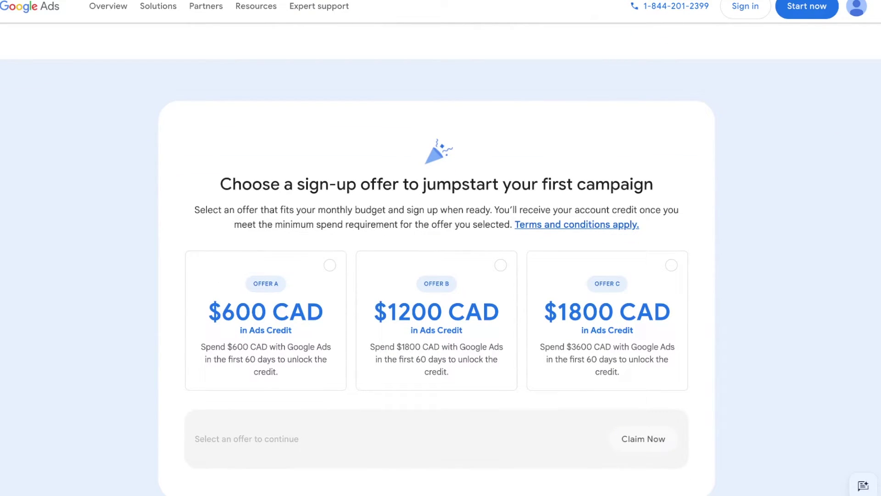
# - Skip account linking in the first-campaign setup and choose to set up an account only, without a campaign
pyautogui.scroll(-2, 309, 301)
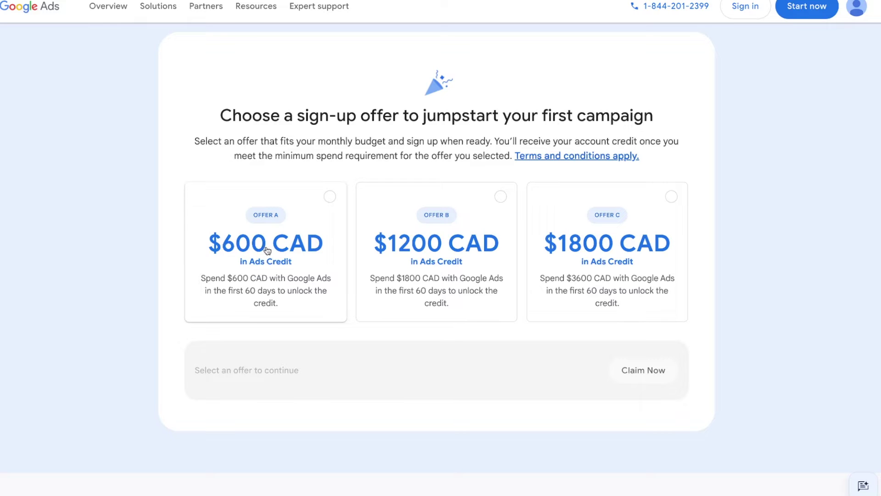
pyautogui.hotkey('alt', 'Left')
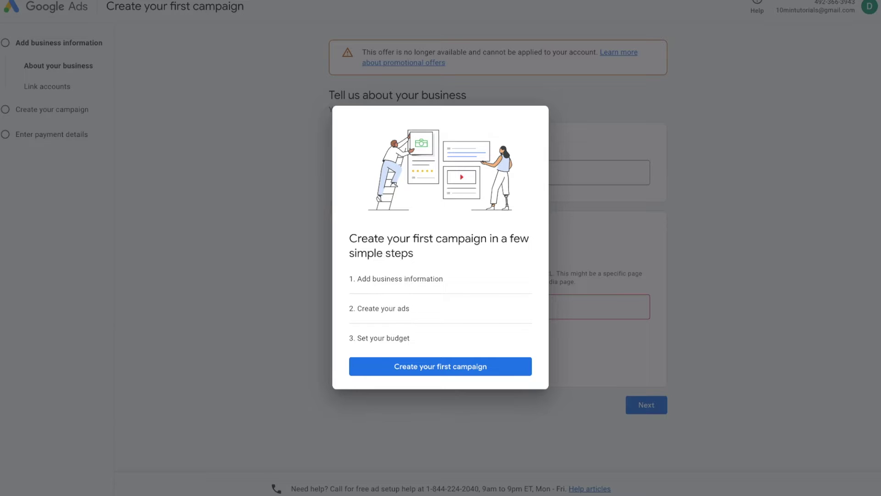
pyautogui.click(431, 367)
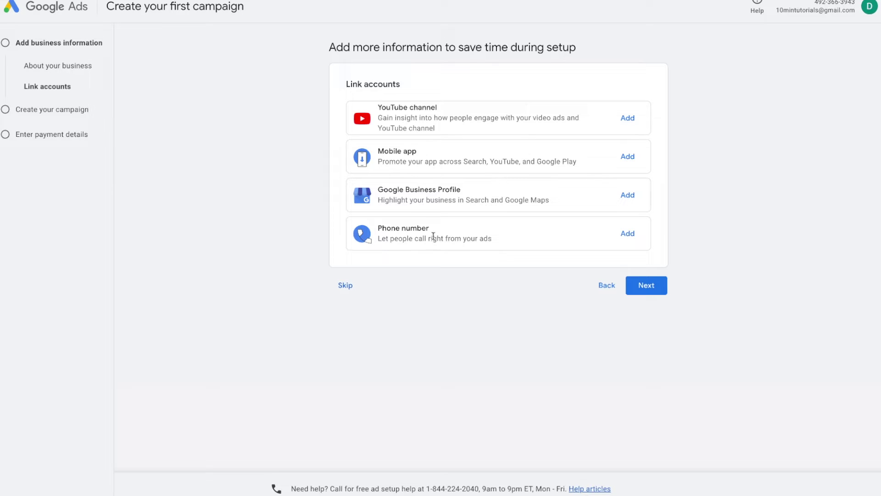
pyautogui.click(346, 286)
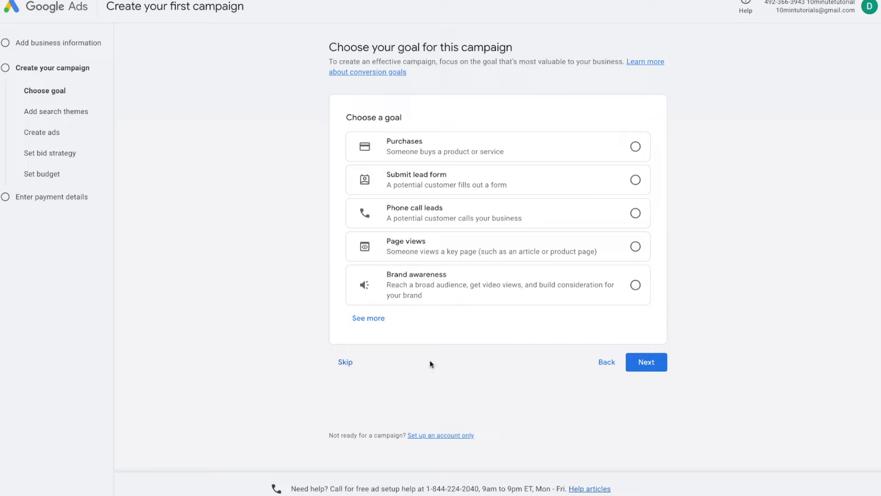
pyautogui.click(444, 436)
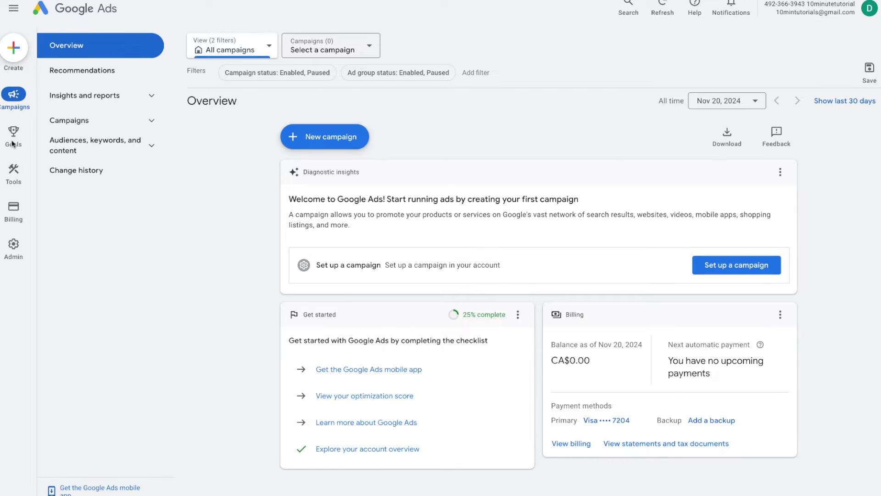
# - Open the Keyword Planner from the planning tools and start discovering new keywords
pyautogui.moveTo(15, 174)
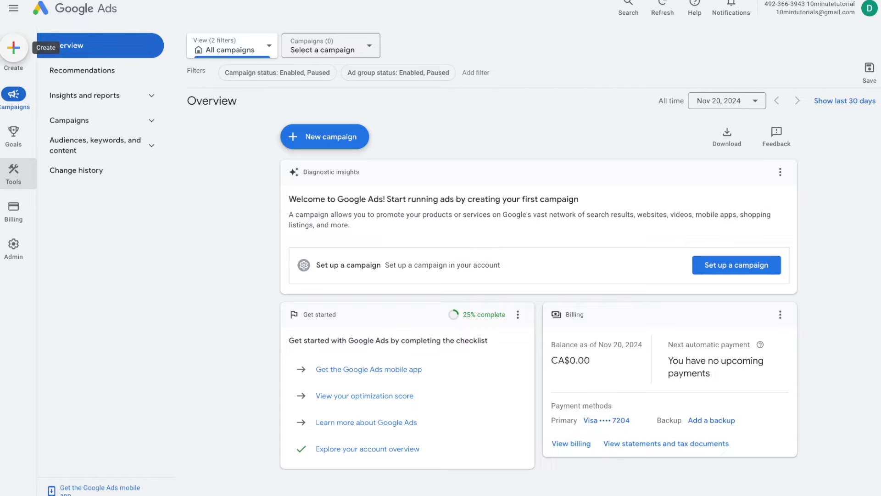
pyautogui.moveTo(17, 212)
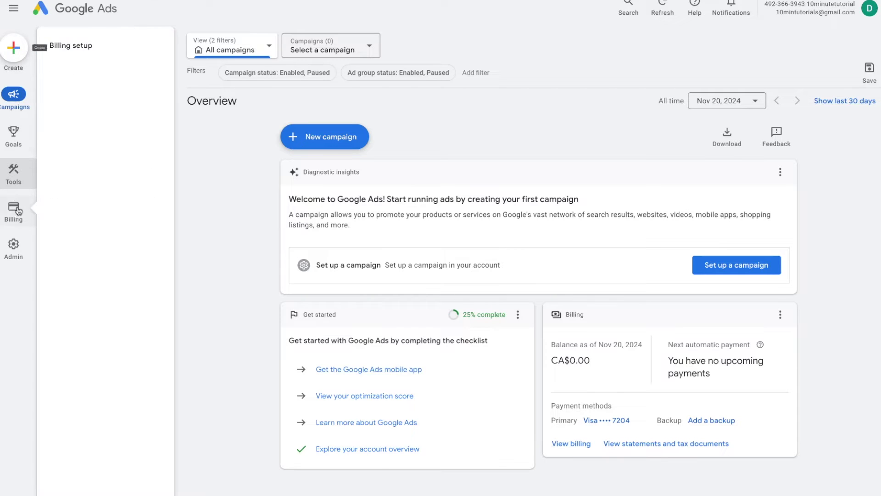
pyautogui.moveTo(18, 259)
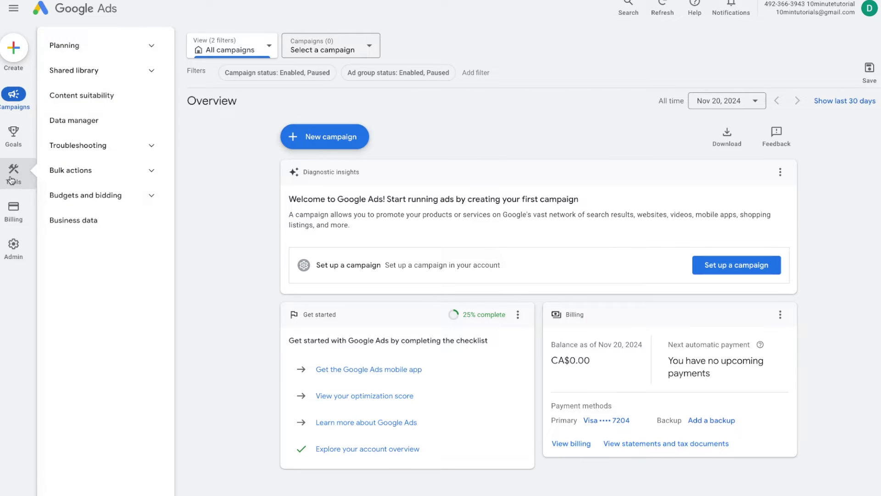
pyautogui.click(114, 48)
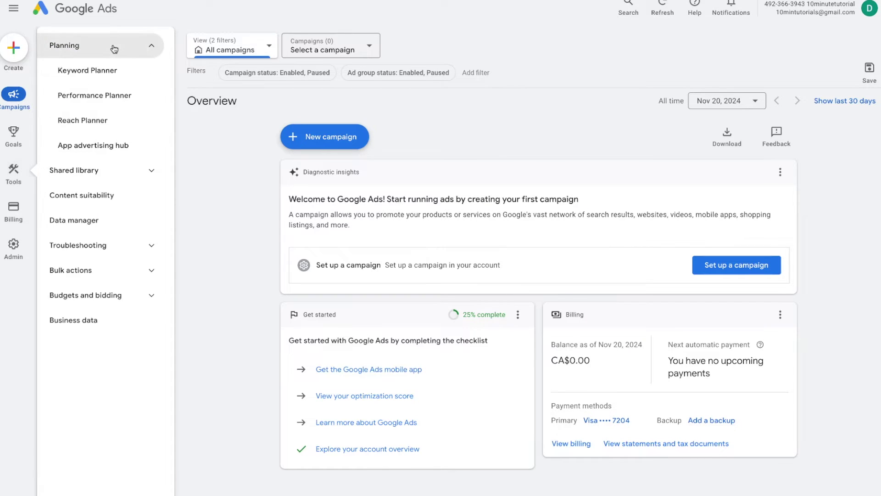
pyautogui.click(115, 75)
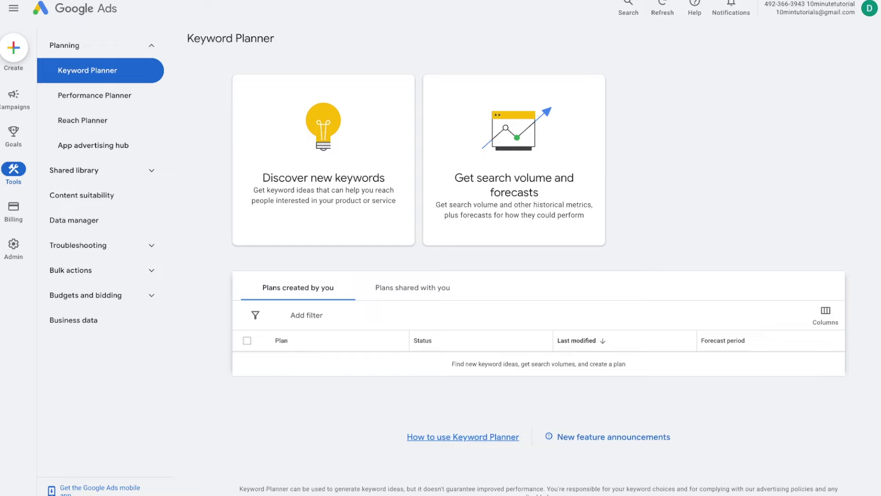
pyautogui.click(338, 181)
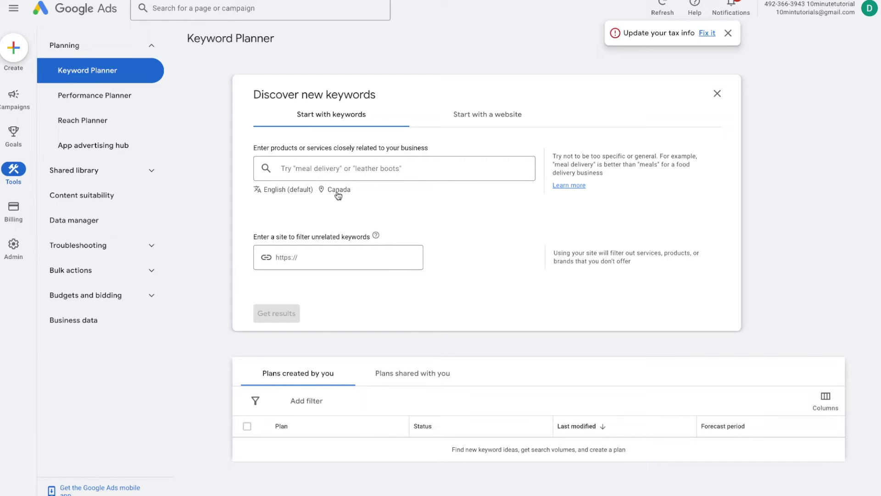
# - Get keyword ideas for "mens luxury watch", adding the United States to the target locations alongside Canada
pyautogui.click(328, 168)
pyautogui.write('mens luxury watch')
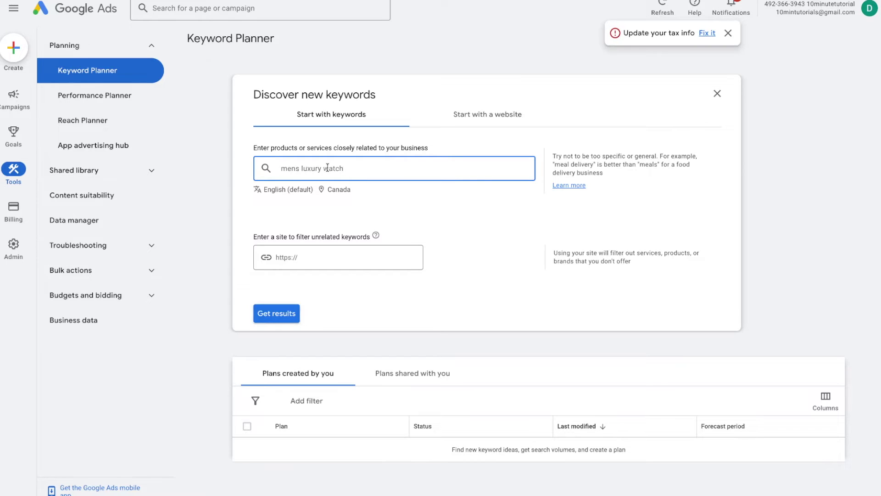
pyautogui.click(338, 190)
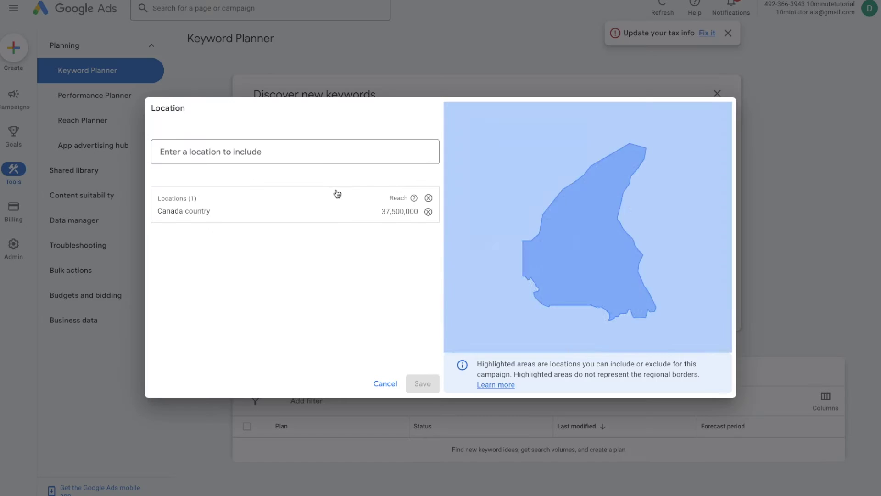
pyautogui.write('united')
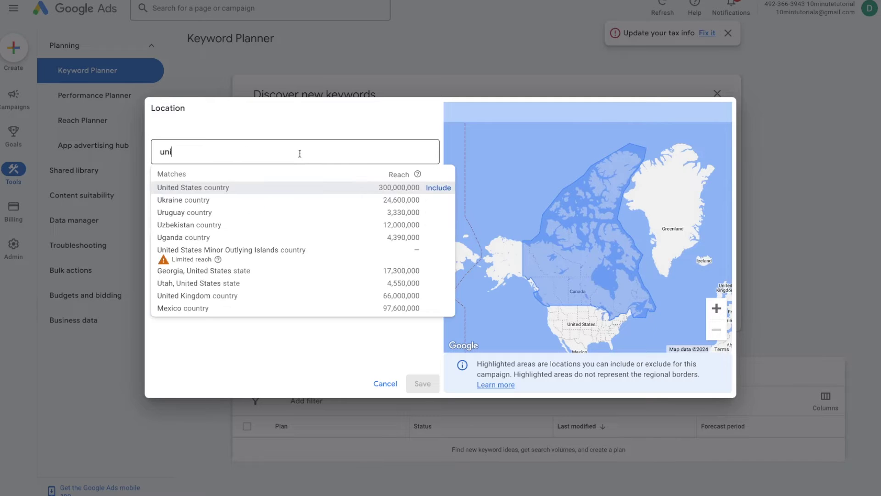
pyautogui.click(439, 187)
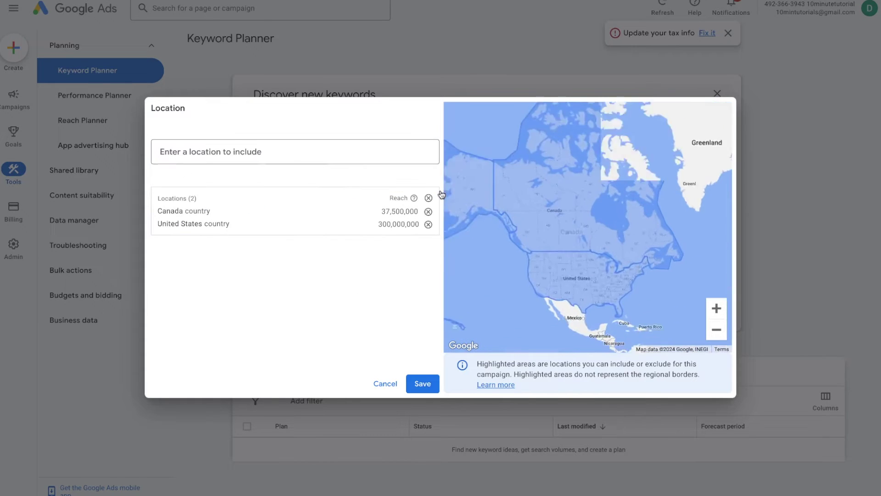
pyautogui.click(422, 383)
pyautogui.click(275, 316)
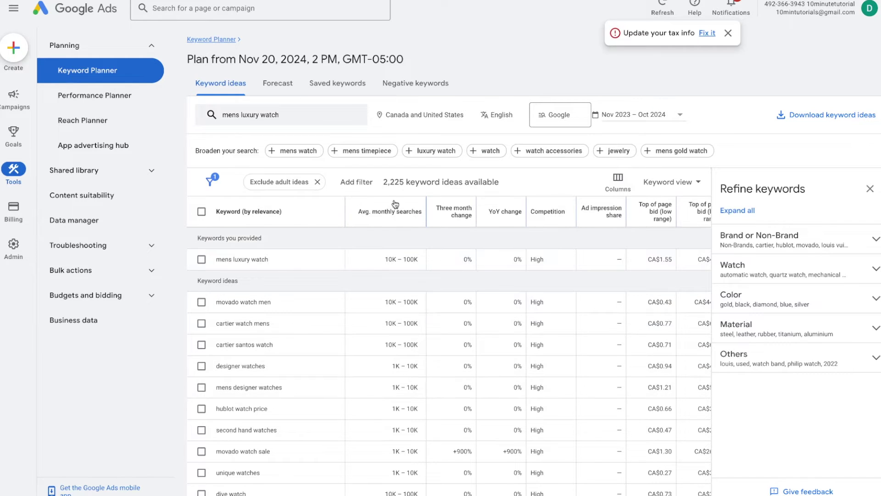
# - Sort the keyword ideas by average monthly searches and select "movado watch men" and "cartier santos watch"
pyautogui.moveTo(396, 216)
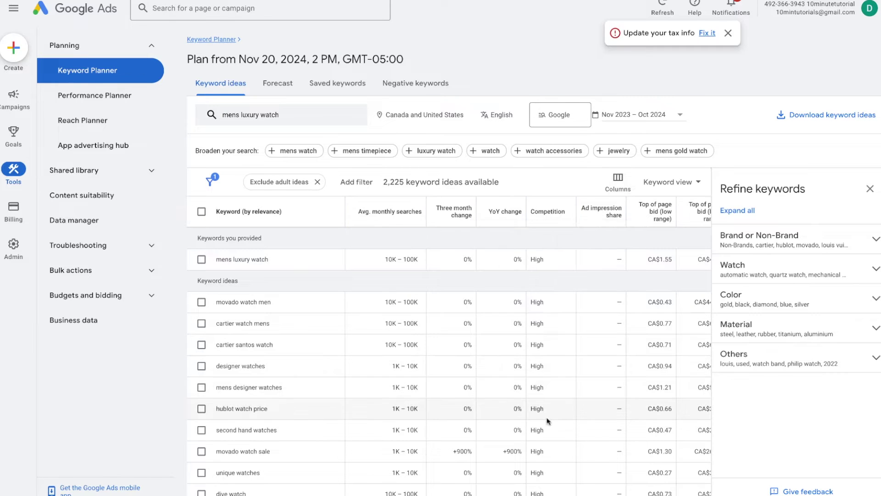
pyautogui.hscroll(2, 644, 367)
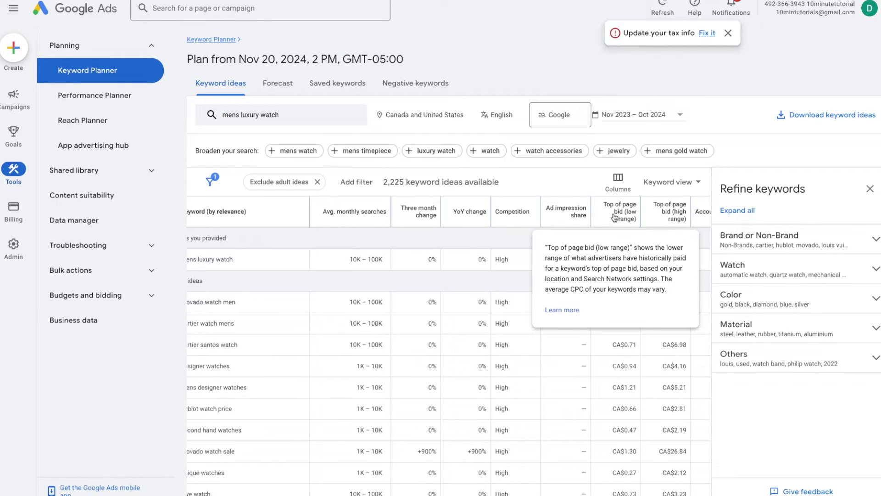
pyautogui.hscroll(-2, 335, 303)
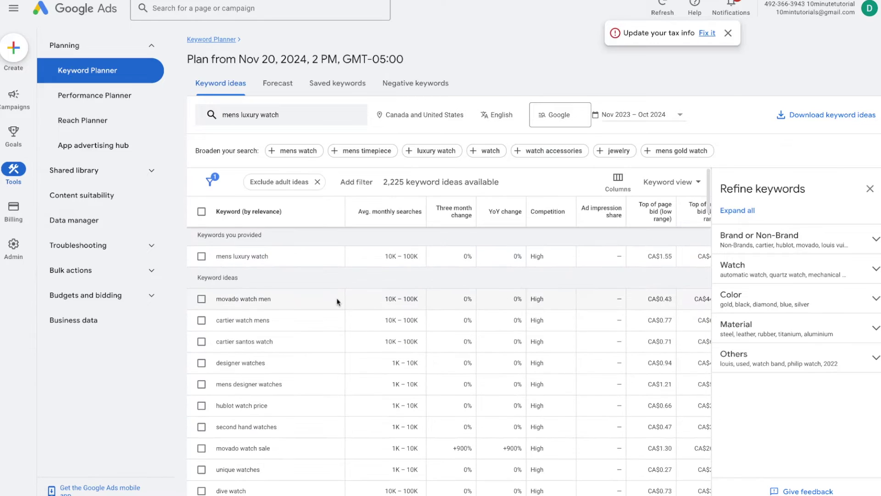
pyautogui.click(380, 219)
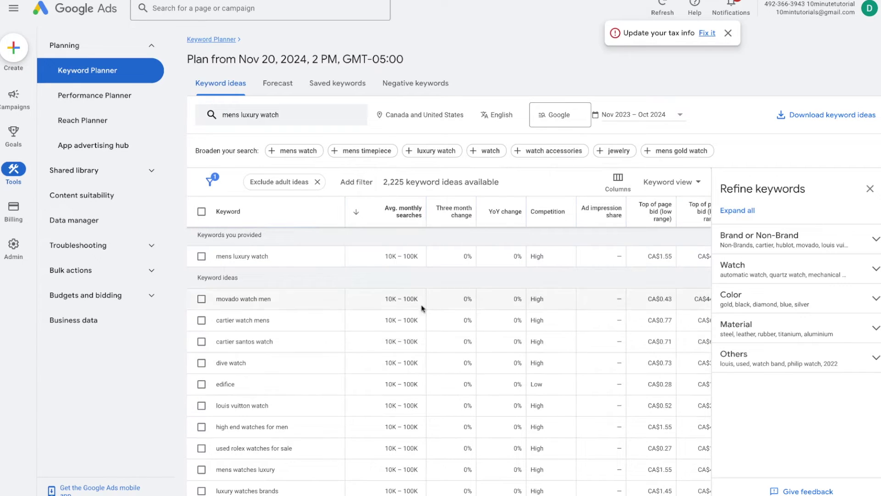
pyautogui.click(202, 299)
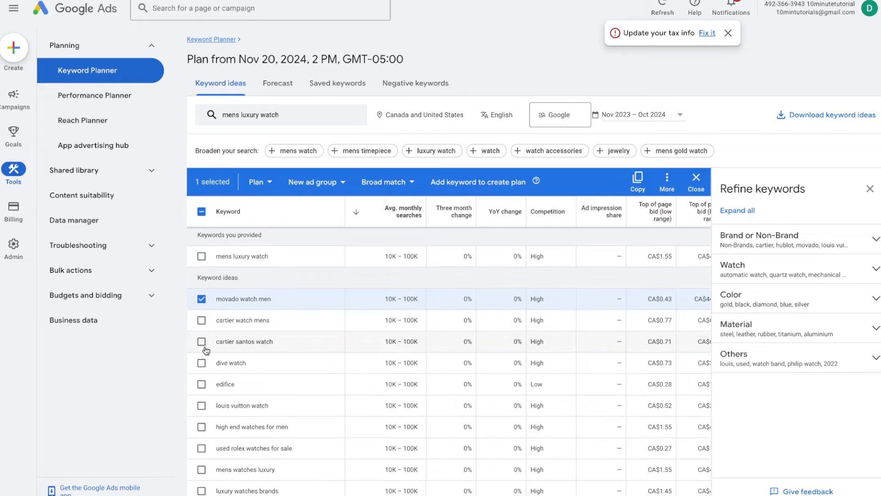
pyautogui.click(202, 342)
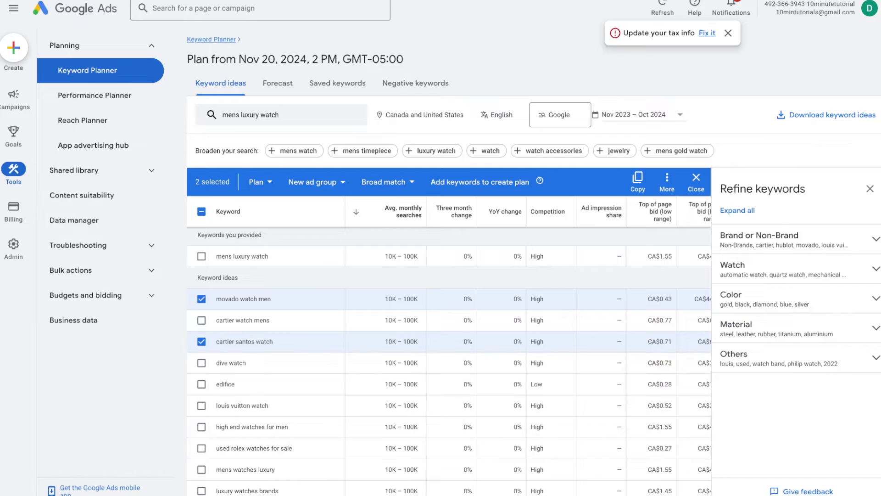
# - Start a new conversion action from the conversions summary, choosing Website as the kind of conversion to track
pyautogui.moveTo(13, 142)
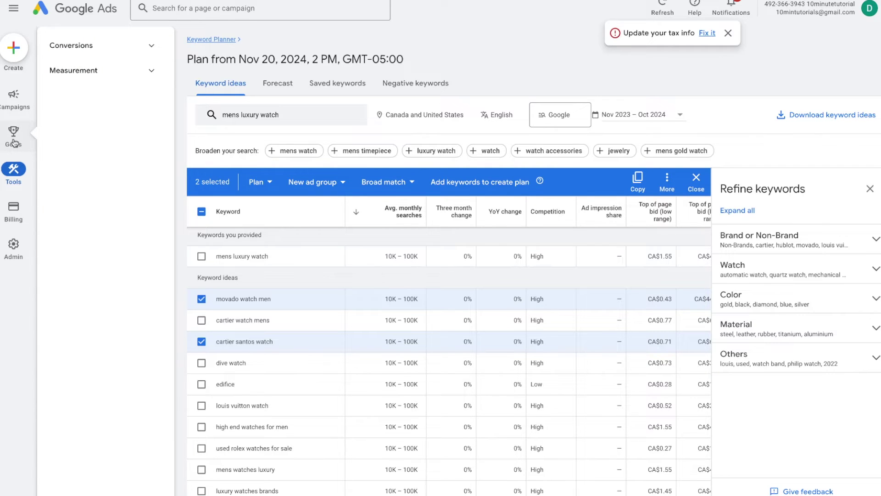
pyautogui.click(94, 51)
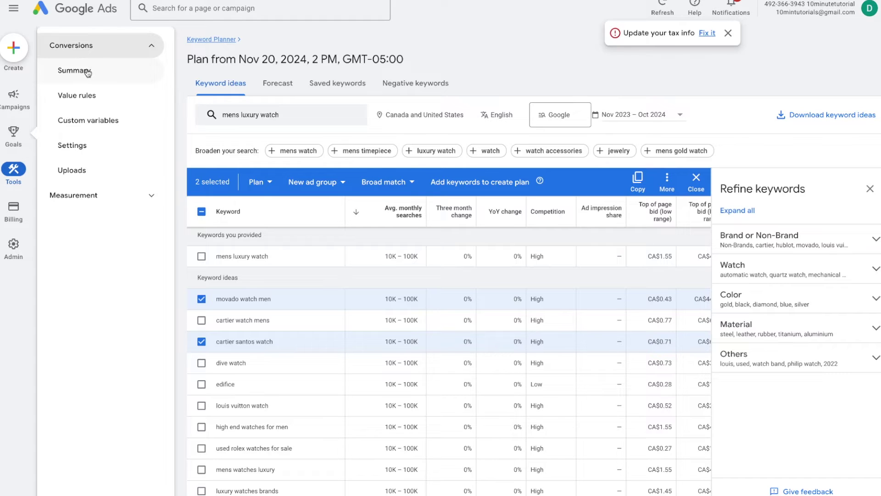
pyautogui.click(88, 72)
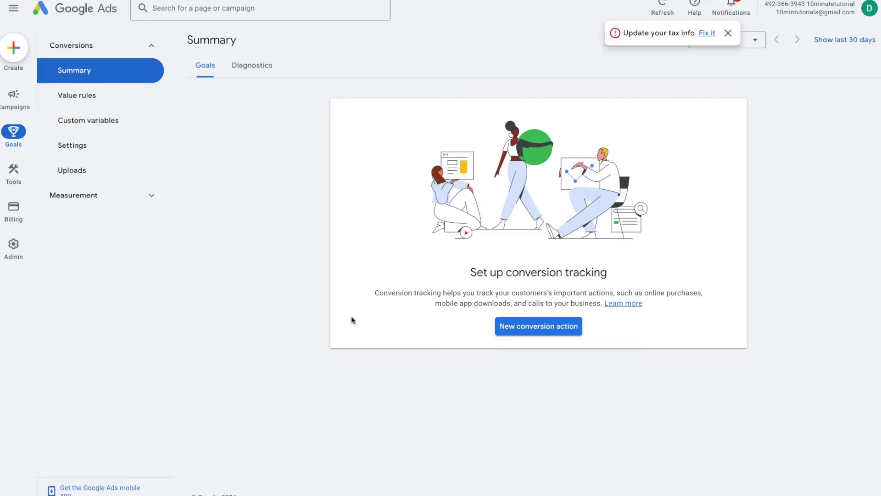
pyautogui.click(517, 333)
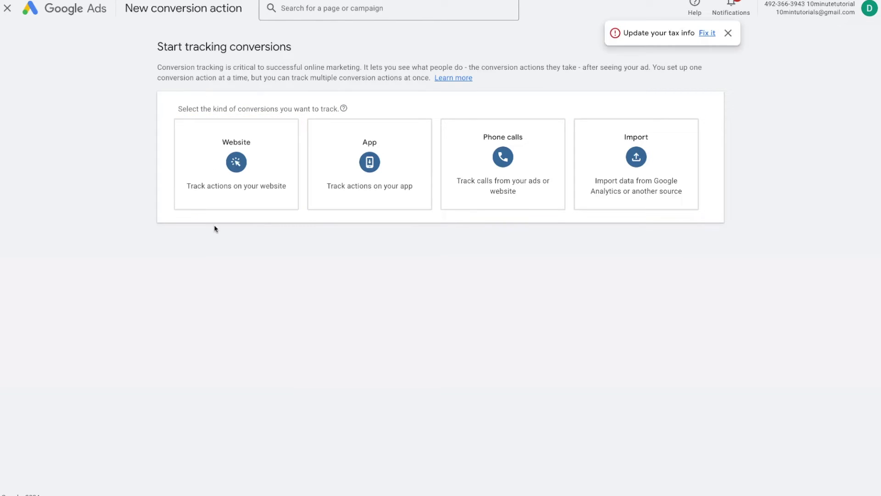
pyautogui.click(241, 170)
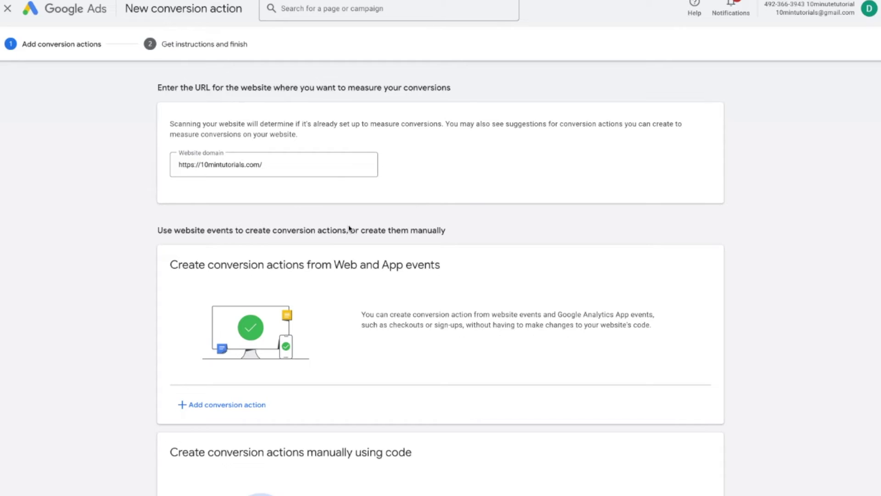
# - Add a conversion action manually using code and set its goal category to Page view
pyautogui.scroll(-6, 350, 230)
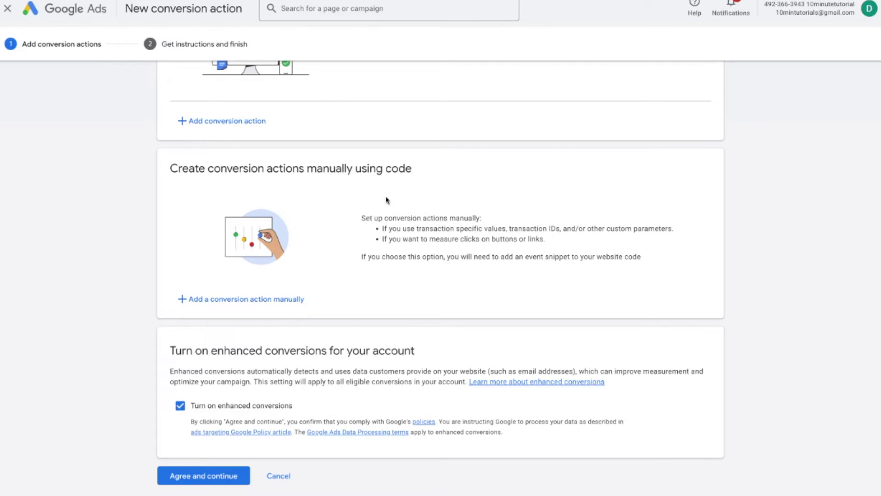
pyautogui.click(241, 303)
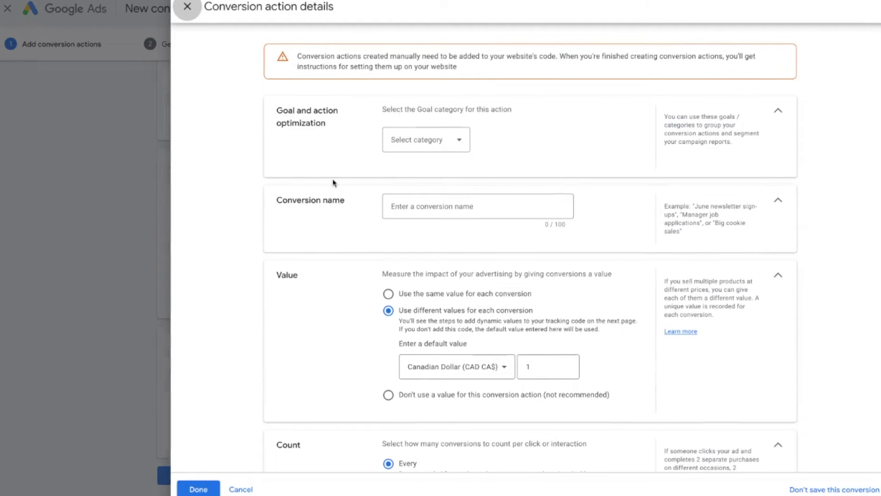
pyautogui.click(410, 143)
pyautogui.scroll(-4, 419, 221)
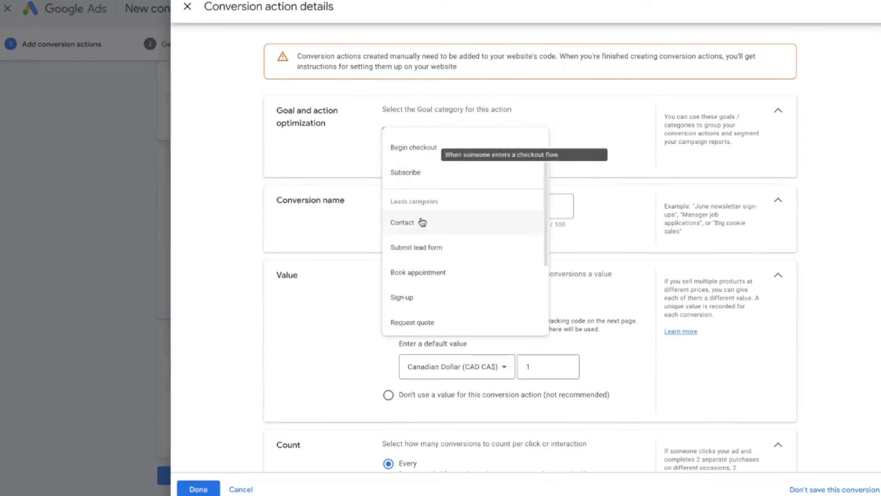
pyautogui.click(414, 294)
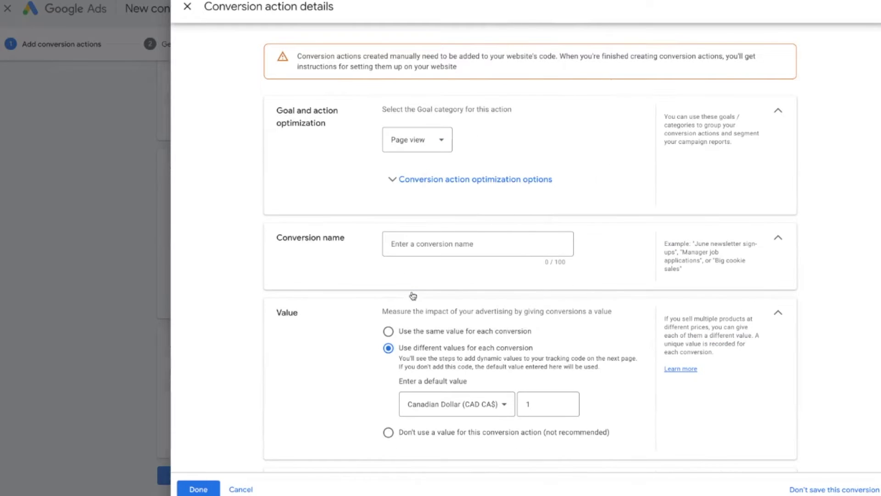
# - Name the conversion "page view contact", choose not to use a value for it, and review the remaining settings
pyautogui.click(403, 244)
pyautogui.write('page view contact')
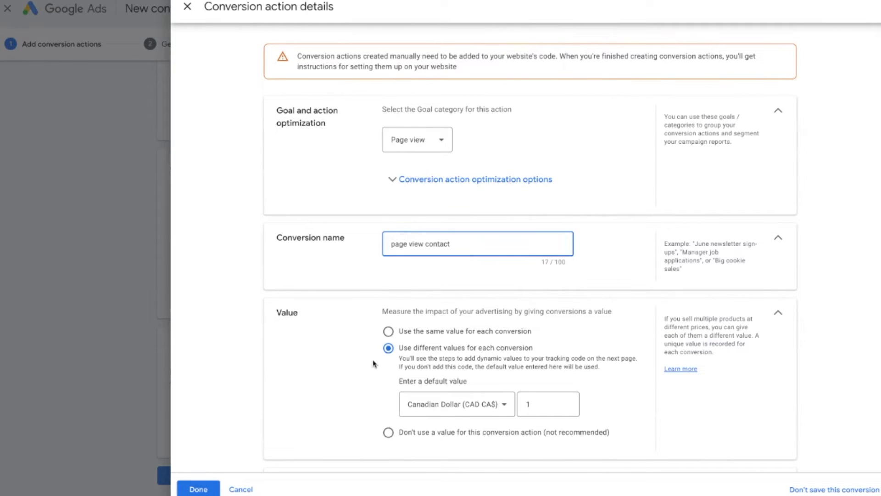
pyautogui.click(389, 438)
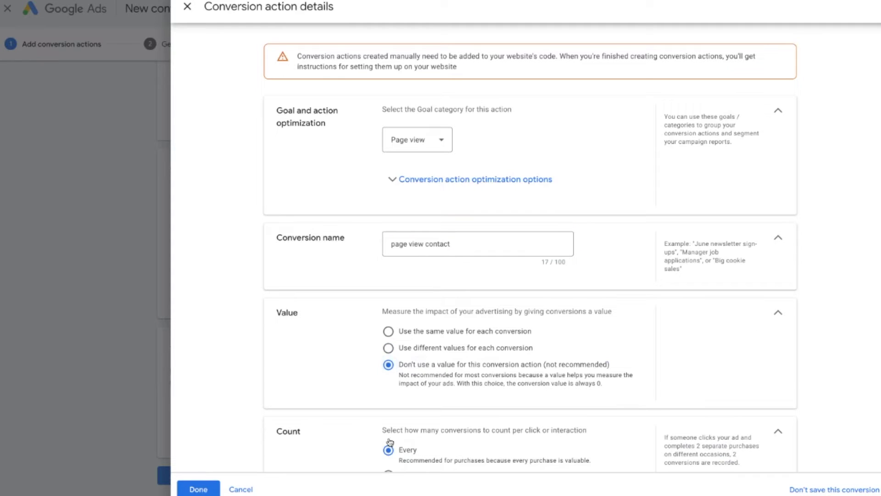
pyautogui.scroll(-2, 391, 441)
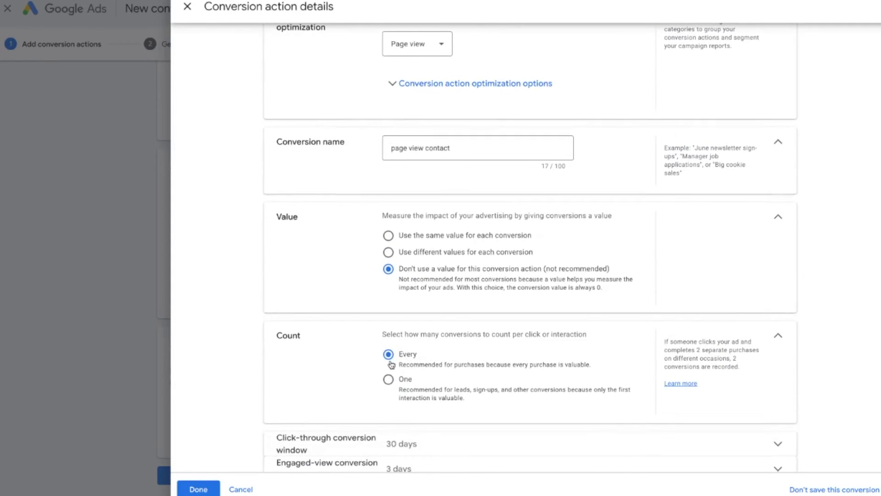
pyautogui.scroll(-2, 353, 394)
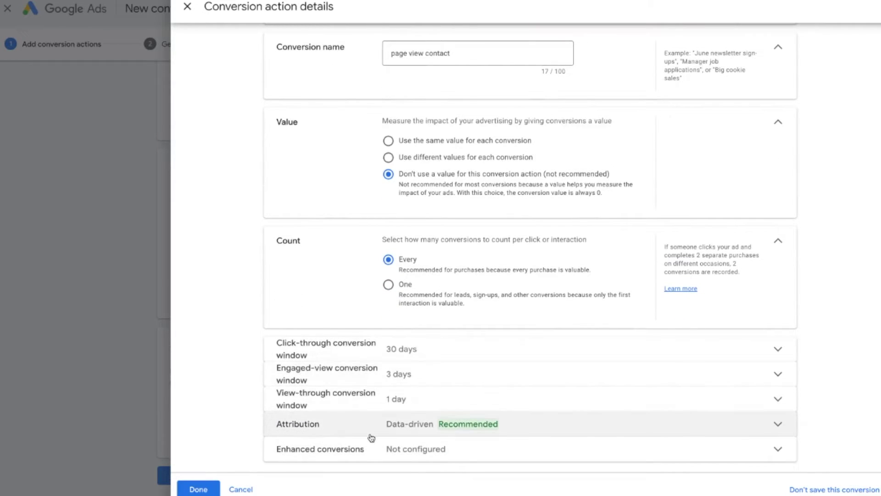
# - Save the "page view contact" conversion action and agree to continue with enhanced conversions turned on
pyautogui.click(211, 491)
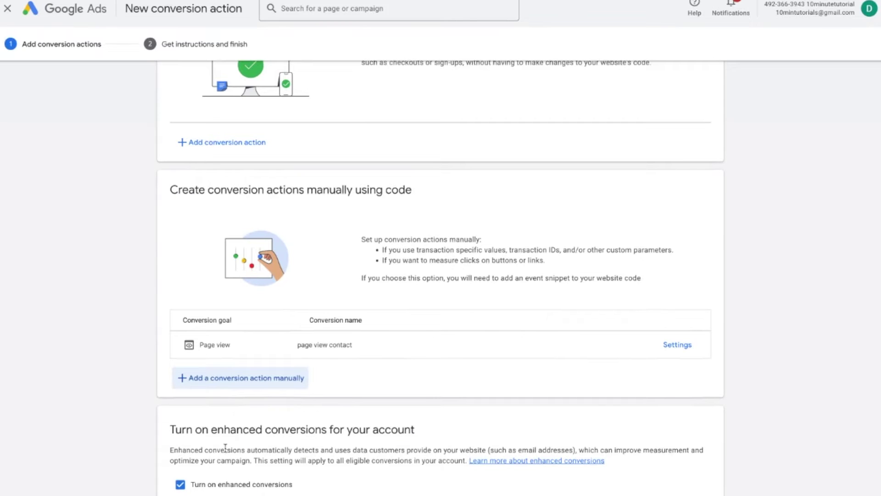
pyautogui.scroll(-3, 225, 441)
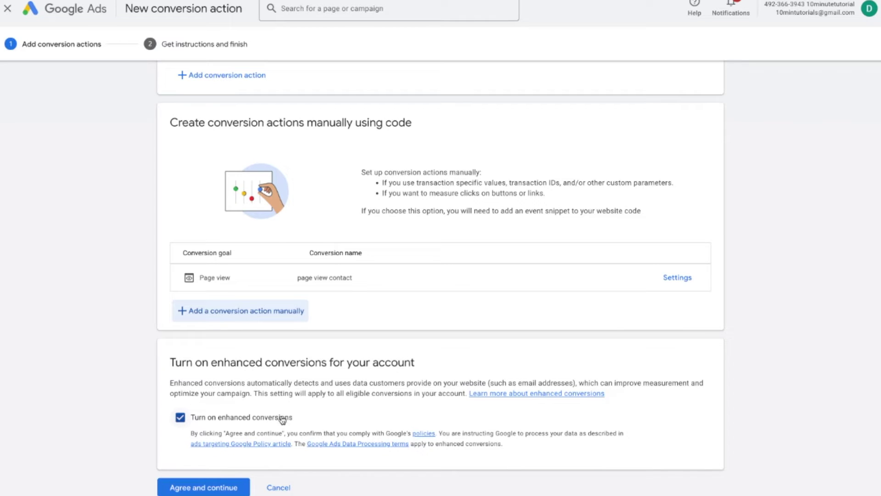
pyautogui.click(235, 489)
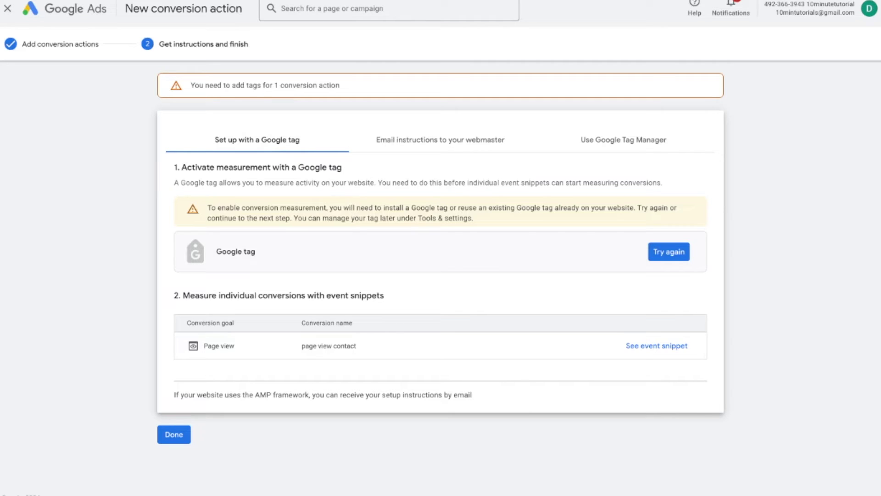
# - Copy the account's Google tag code, paste it into the WordPress site's global header in WPCode, and save the changes
pyautogui.click(678, 257)
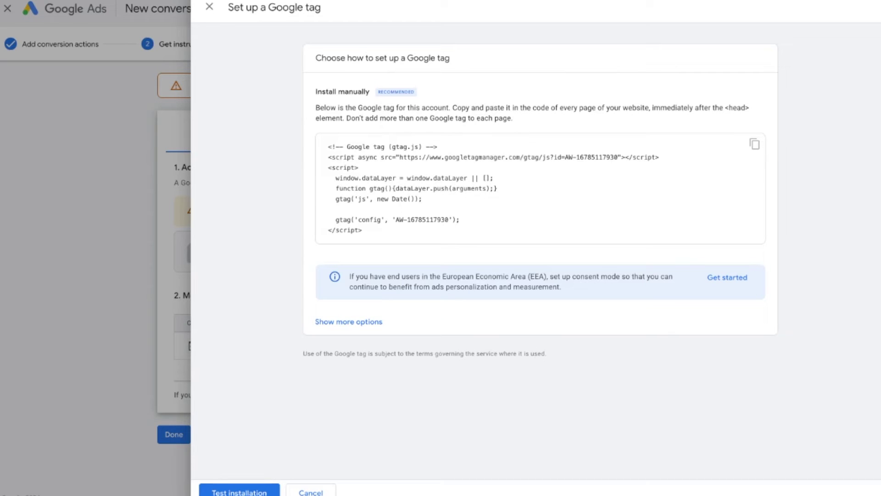
pyautogui.click(755, 144)
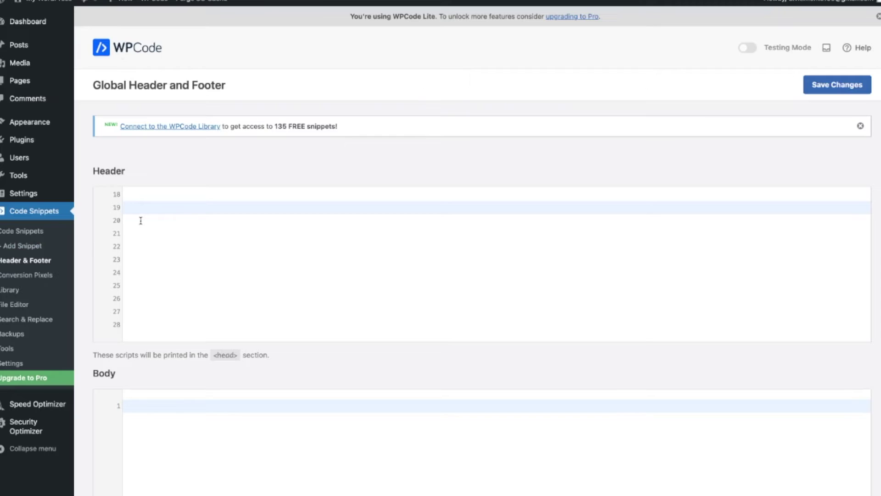
pyautogui.hotkey('ctrl', 'v')
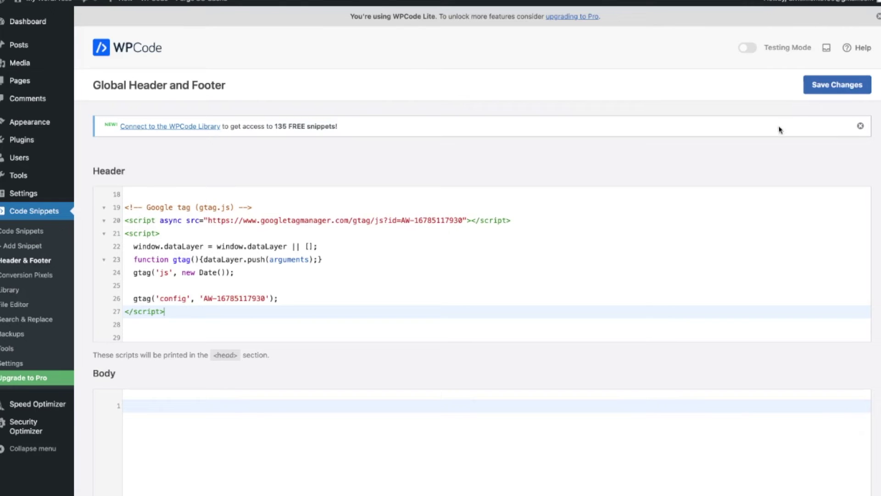
pyautogui.click(822, 94)
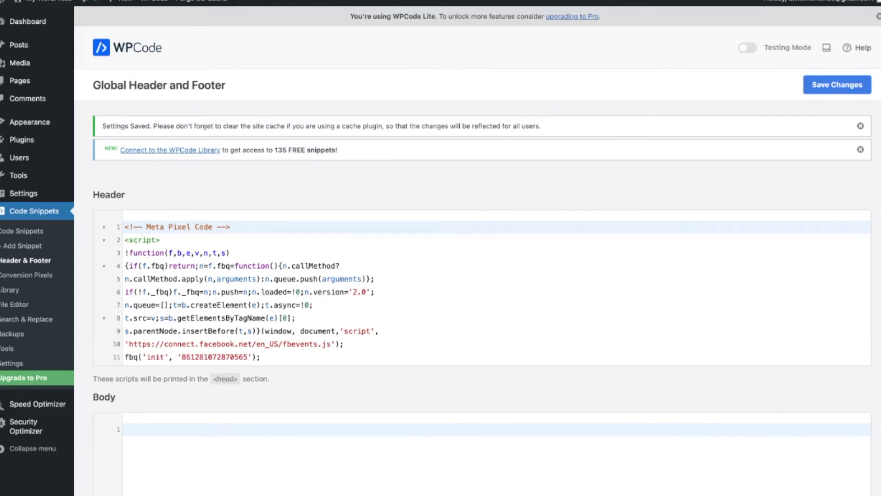
# - Return to Google Ads, test the Google tag installation on the website, and confirm it
pyautogui.click(137, 1)
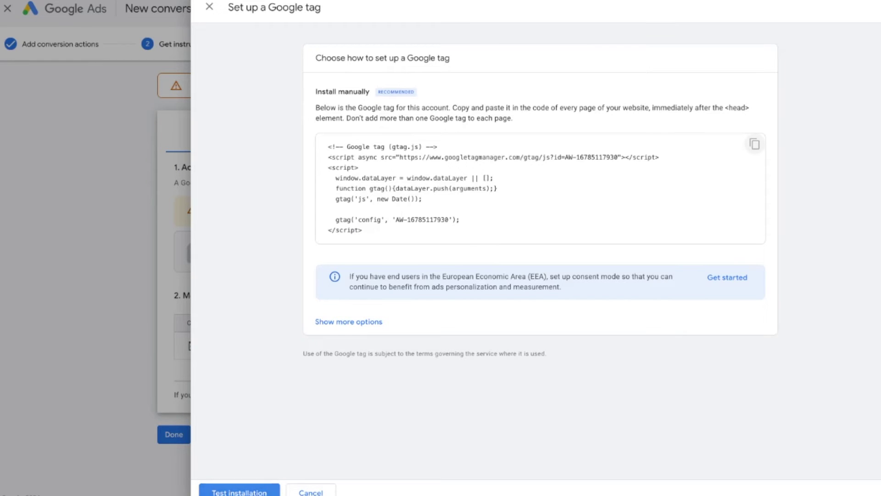
pyautogui.click(239, 492)
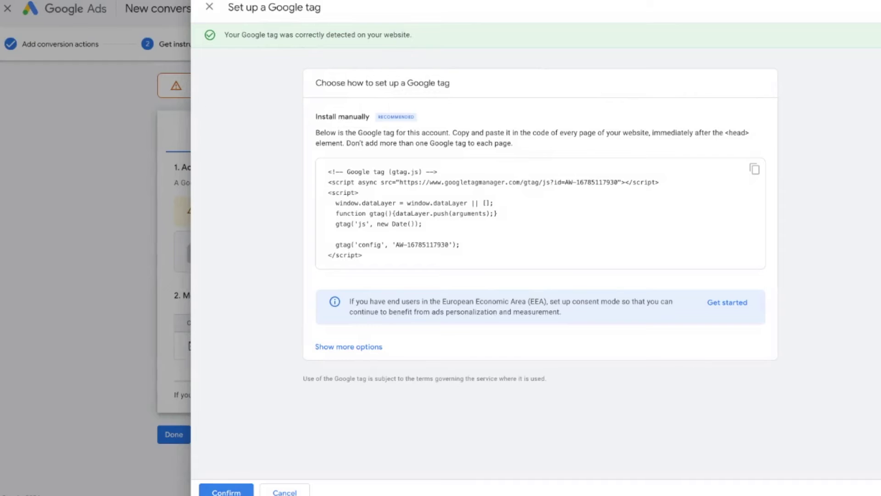
pyautogui.click(242, 486)
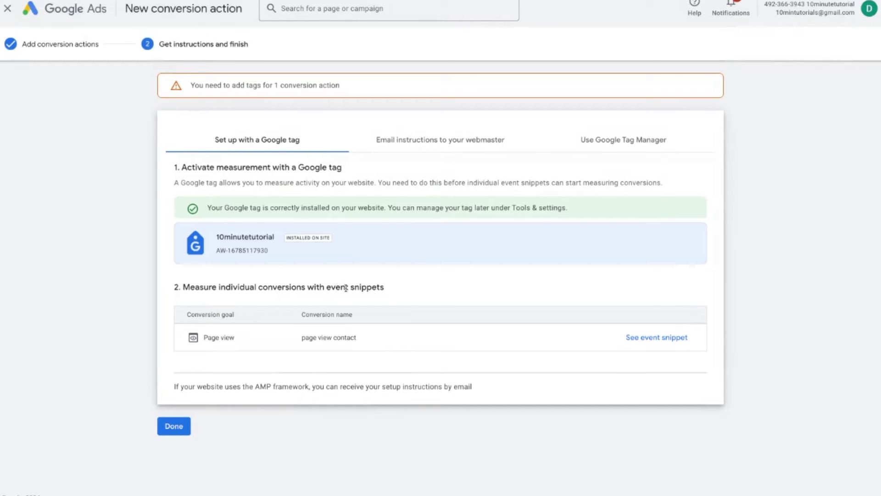
# - Copy the "page view contact" page-load event snippet, paste it below the Google tag in WPCode's global header, save, and close the snippet dialog
pyautogui.click(670, 339)
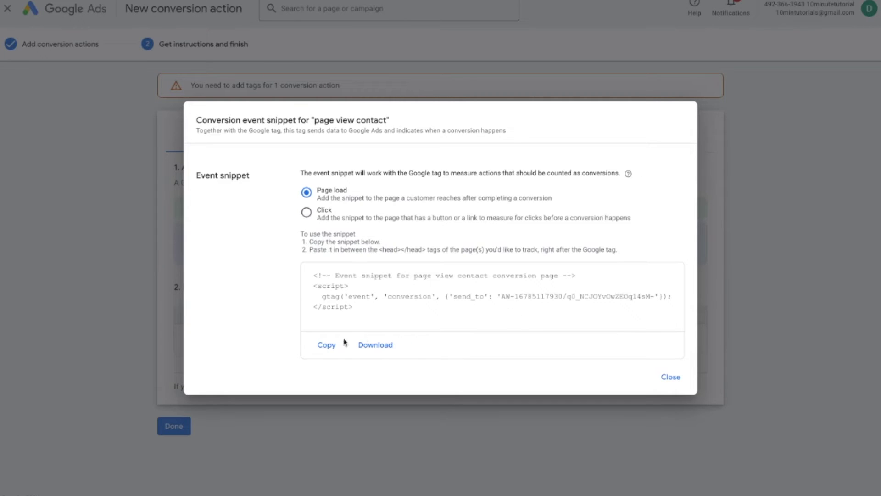
pyautogui.click(330, 347)
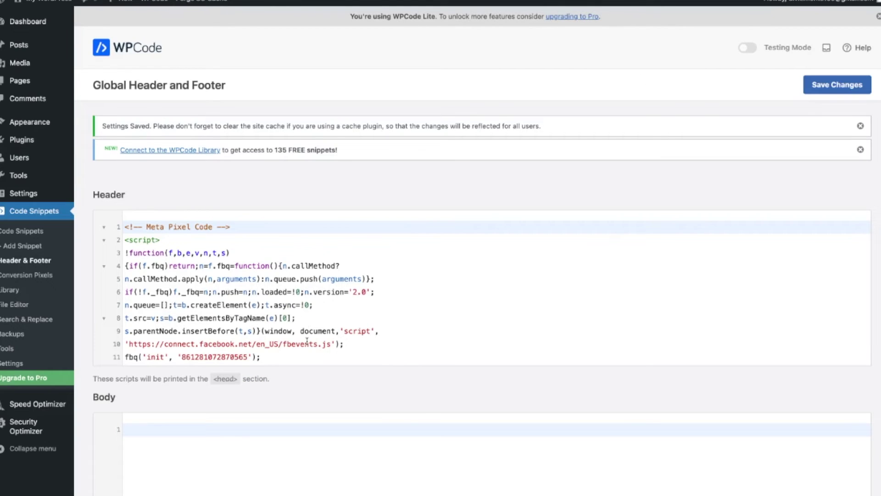
pyautogui.scroll(-7, 304, 319)
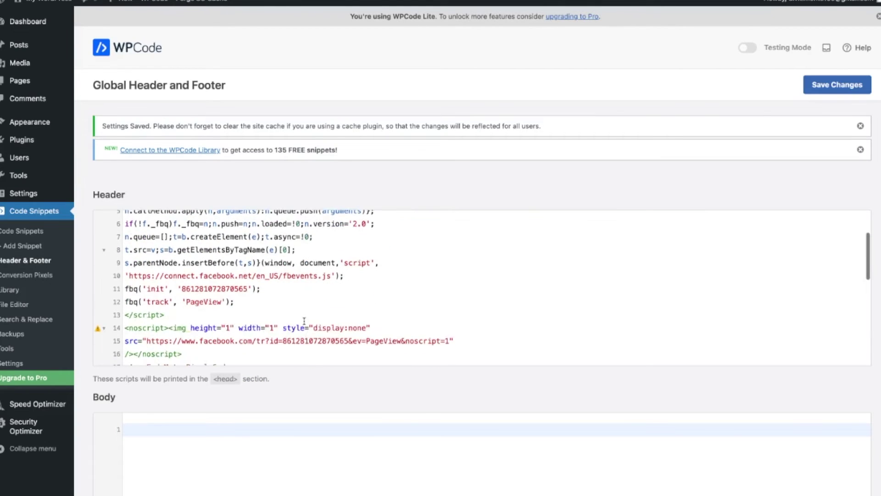
pyautogui.click(199, 266)
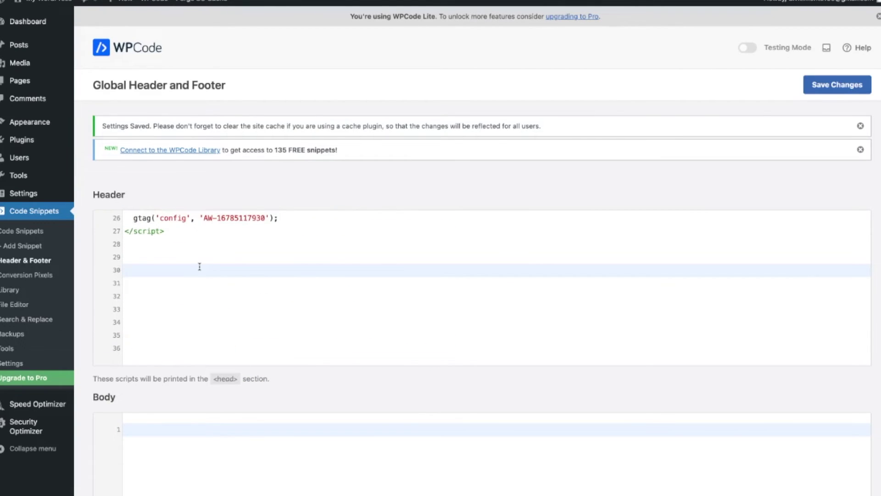
pyautogui.hotkey('ctrl', 'v')
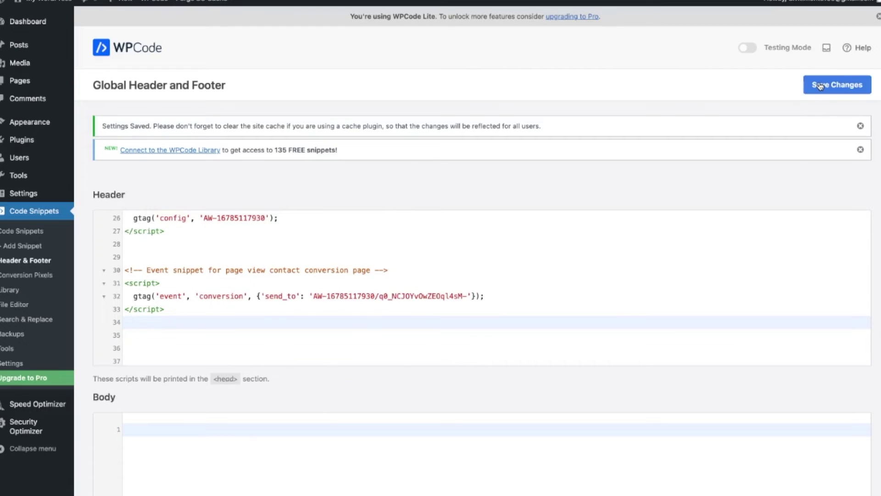
pyautogui.click(821, 86)
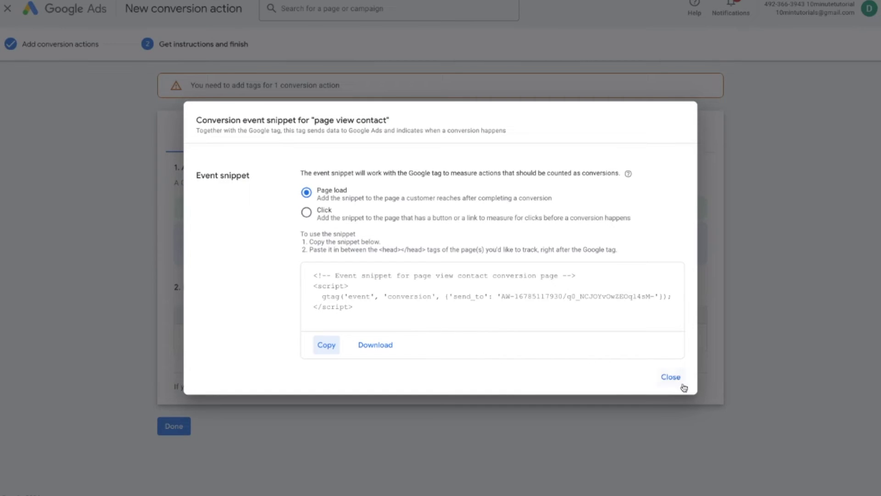
pyautogui.click(671, 377)
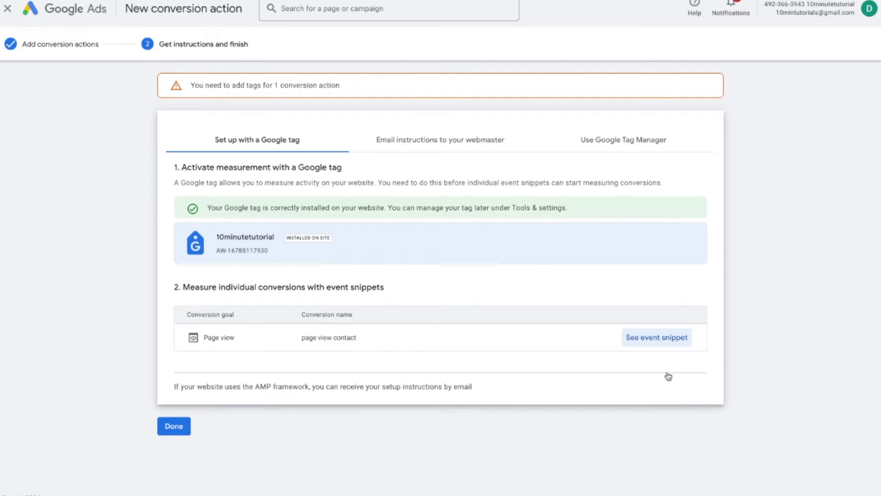
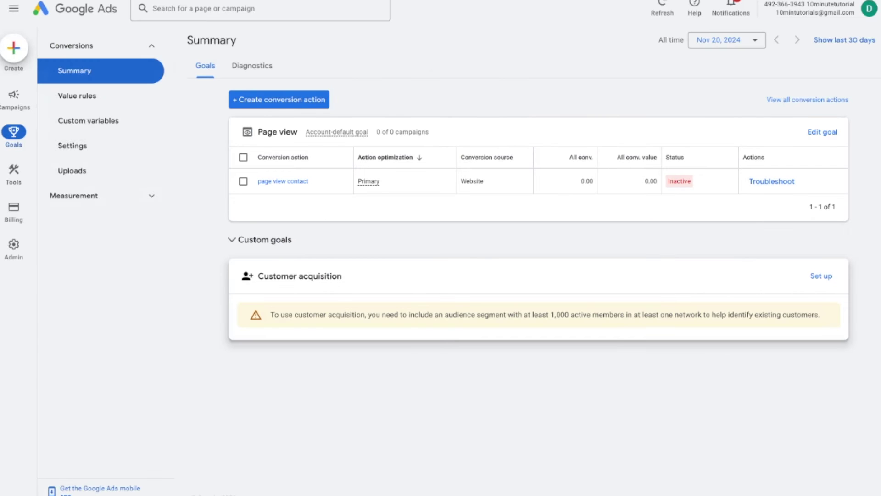
pyautogui.click(17, 62)
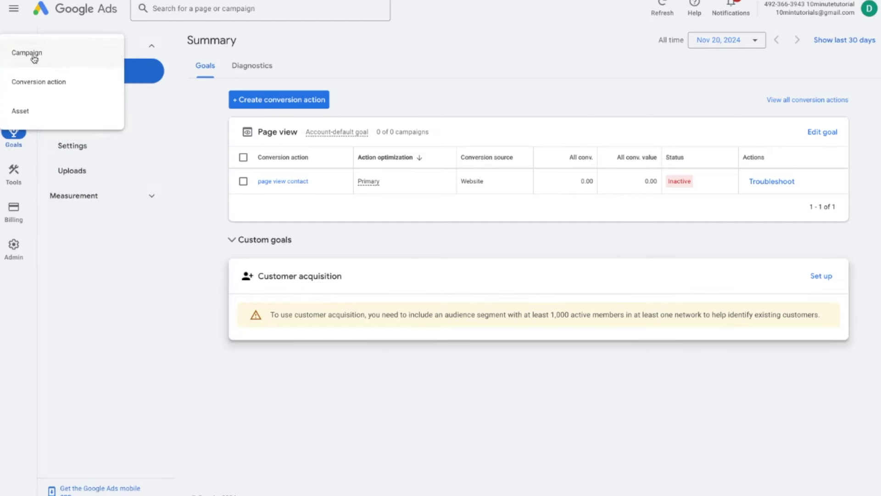
pyautogui.click(34, 60)
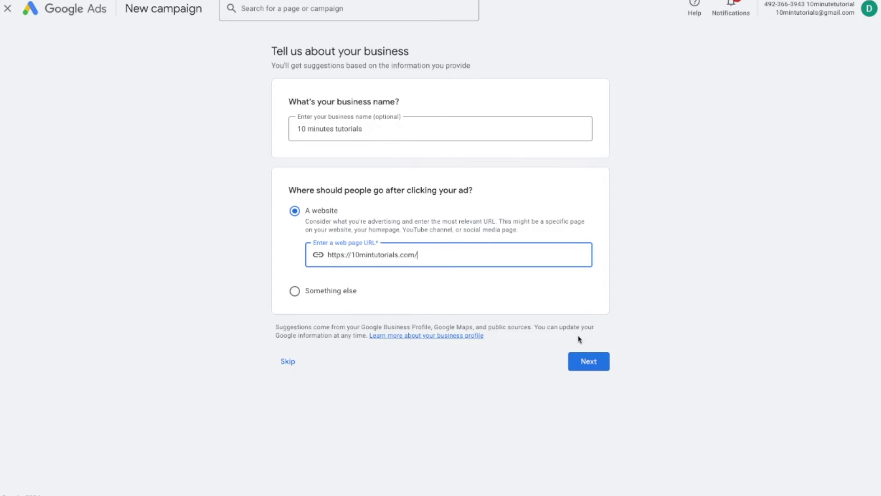
pyautogui.click(590, 362)
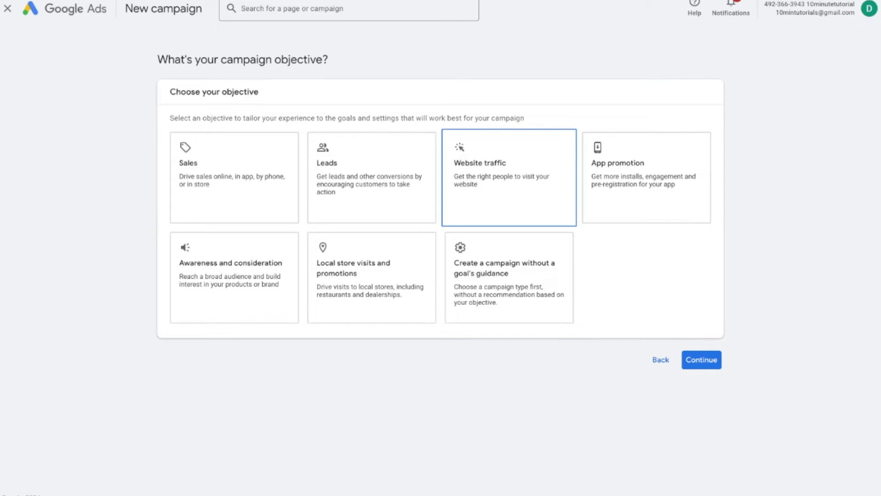
# - Choose to create the campaign without a goal's guidance, select Search as the campaign type, and exit the conversion goals guide
pyautogui.click(491, 264)
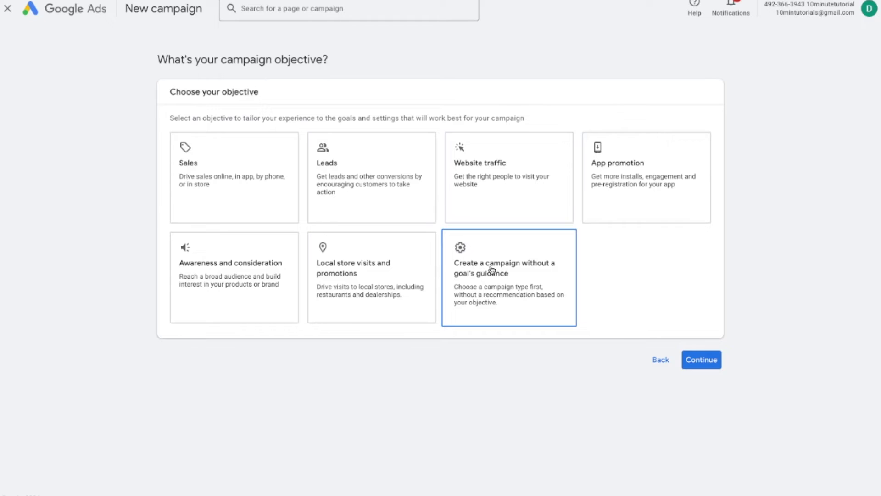
pyautogui.click(498, 276)
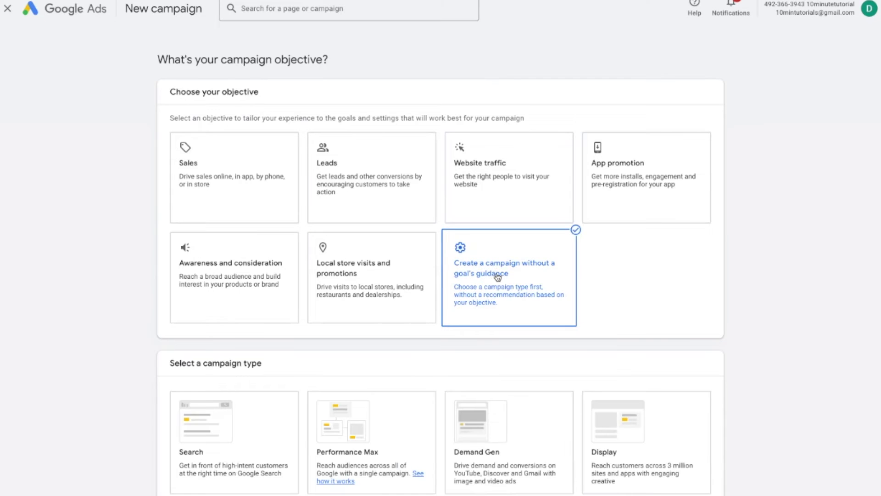
pyautogui.scroll(-4, 464, 370)
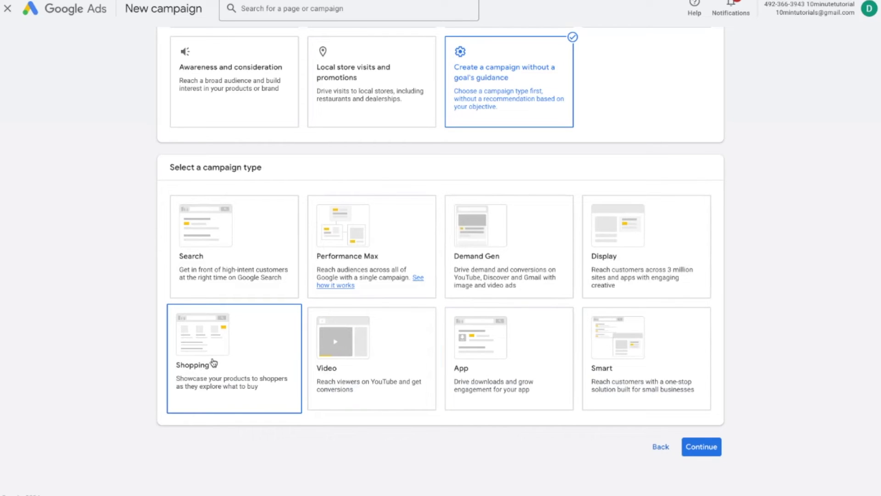
pyautogui.click(207, 260)
pyautogui.scroll(-2, 478, 382)
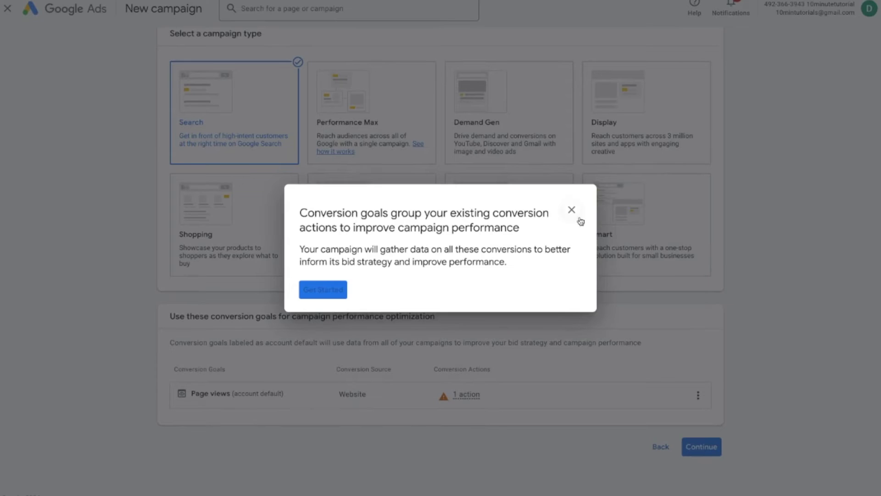
pyautogui.click(571, 209)
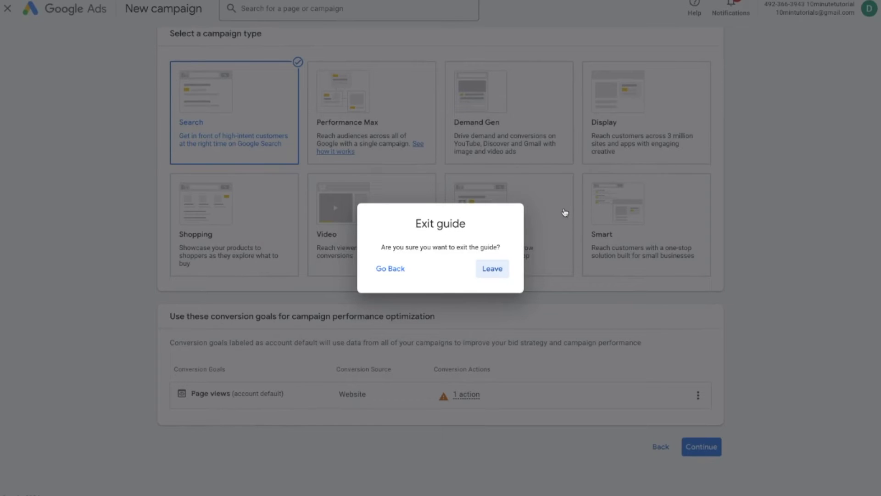
pyautogui.click(481, 275)
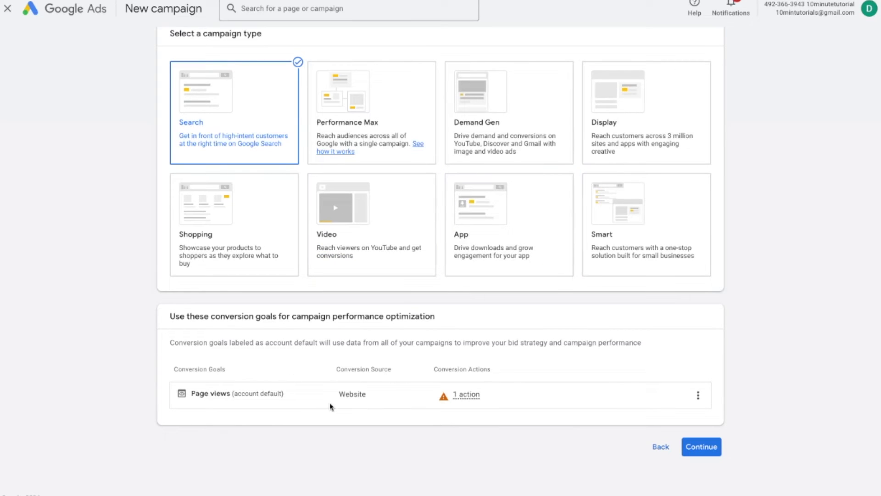
# - Keep the Page views conversion goal, select Website visits as the desired result, and continue with the campaign name "Search-1"
pyautogui.click(702, 447)
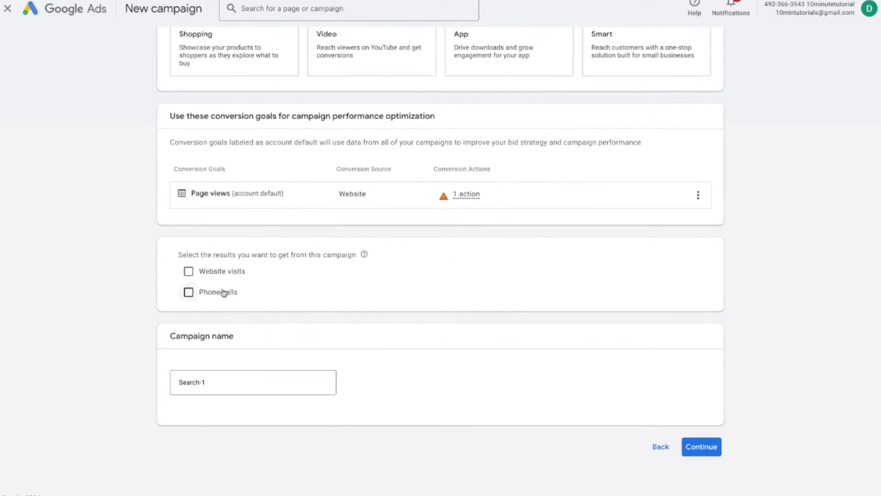
pyautogui.click(189, 271)
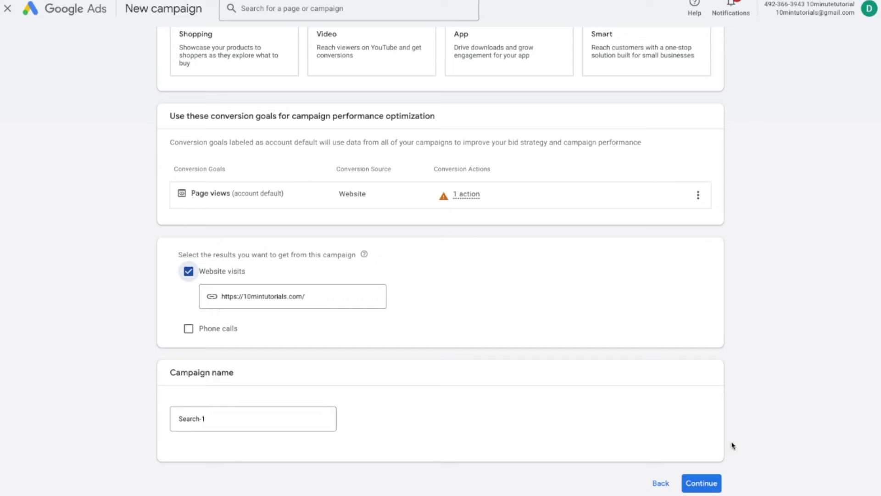
pyautogui.click(709, 486)
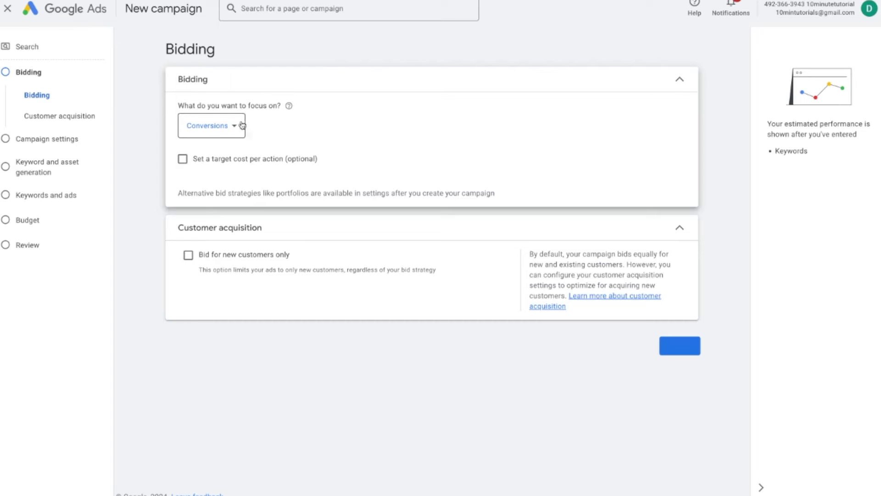
# - Set the bidding focus to Clicks, leave bidding for new customers only turned off, and proceed to the campaign settings
pyautogui.click(220, 131)
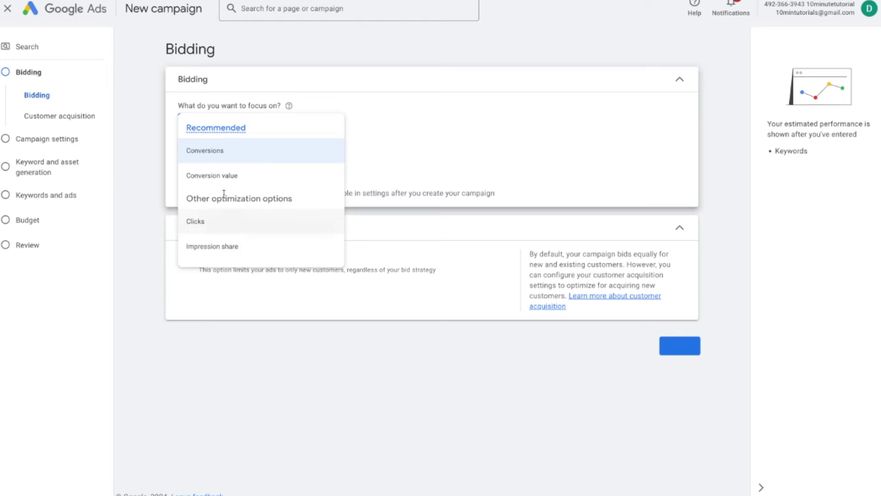
pyautogui.click(220, 228)
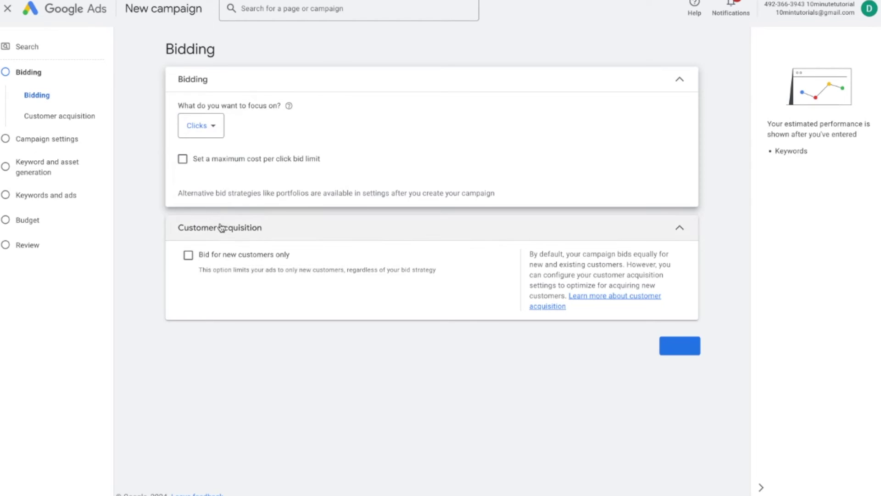
pyautogui.click(188, 255)
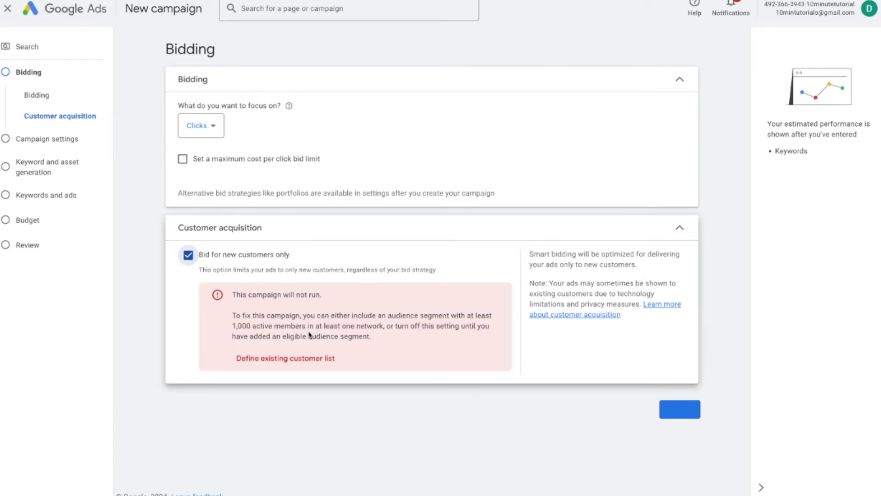
pyautogui.click(188, 255)
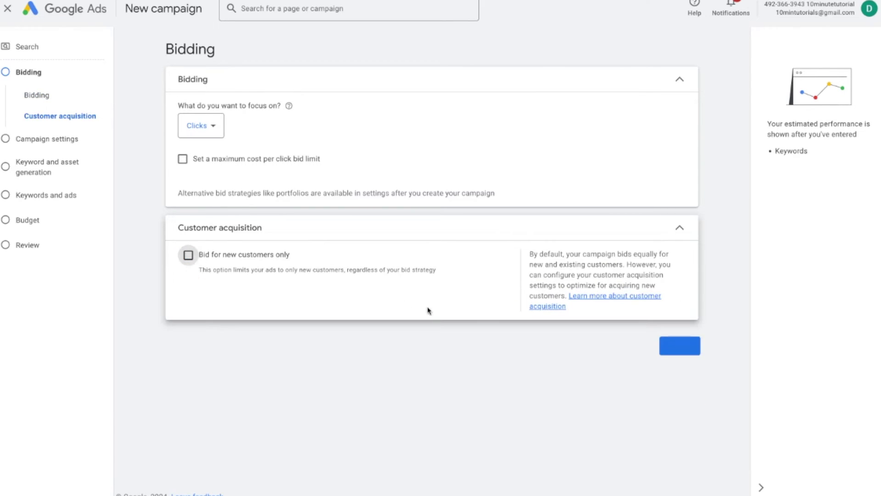
pyautogui.click(679, 346)
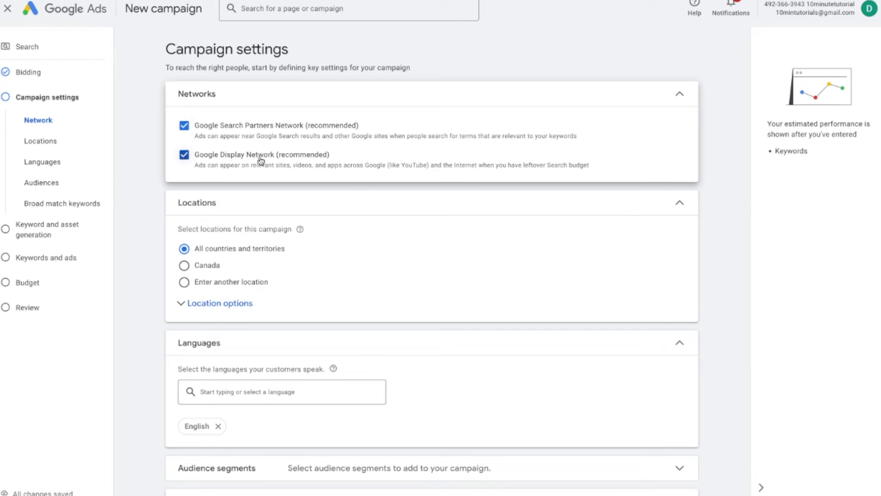
# - Exclude both the Google Display Network and the Google Search Partners Network from the campaign
pyautogui.click(184, 155)
pyautogui.click(184, 127)
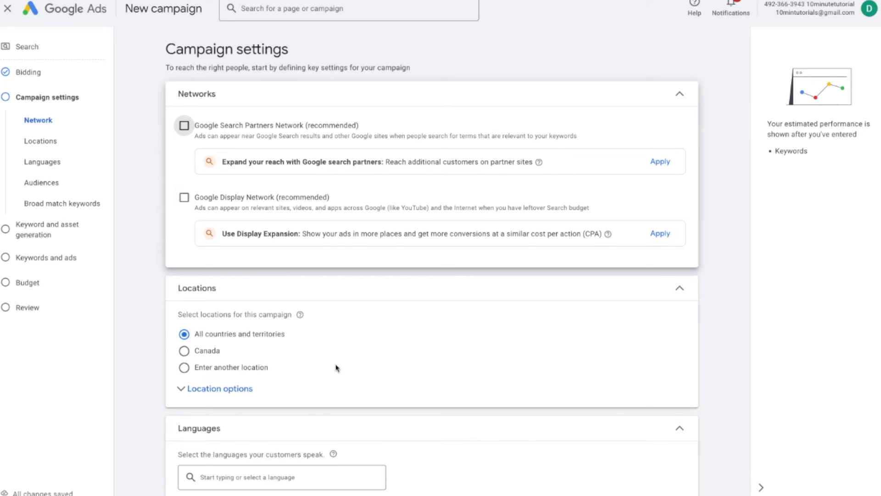
# - Target Canada as the campaign location and include only people in or regularly in the included locations
pyautogui.scroll(-2, 336, 366)
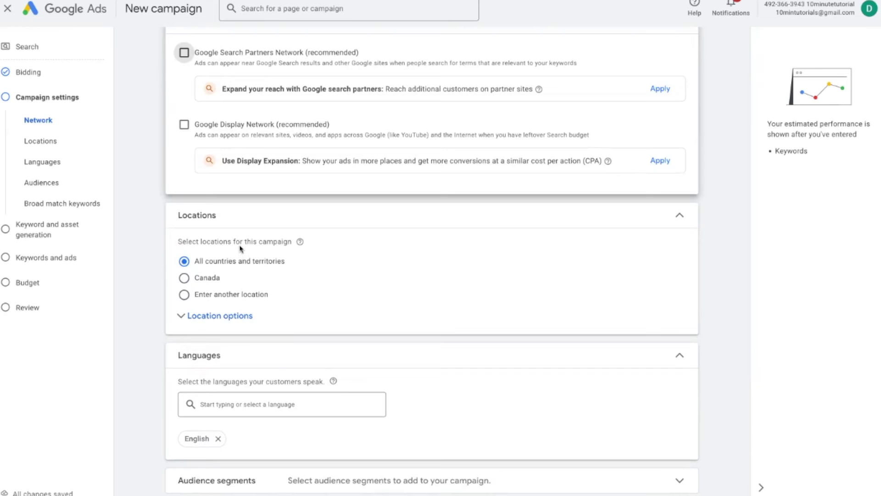
pyautogui.click(208, 316)
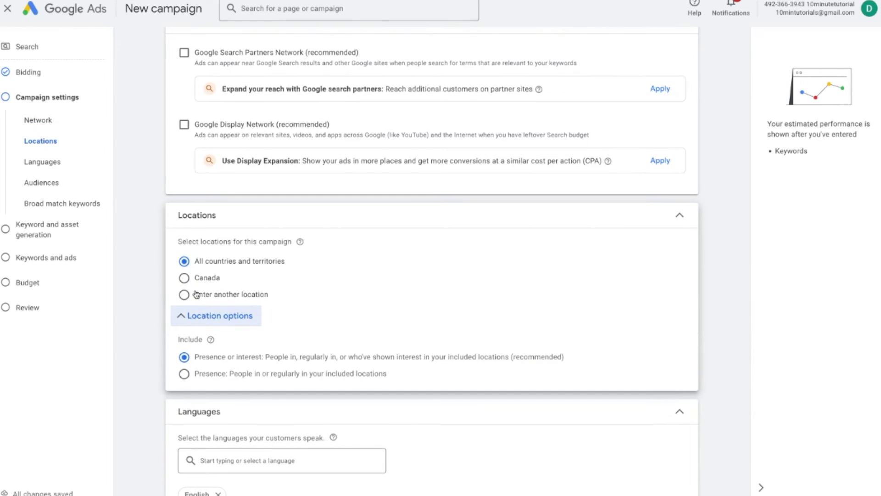
pyautogui.click(185, 278)
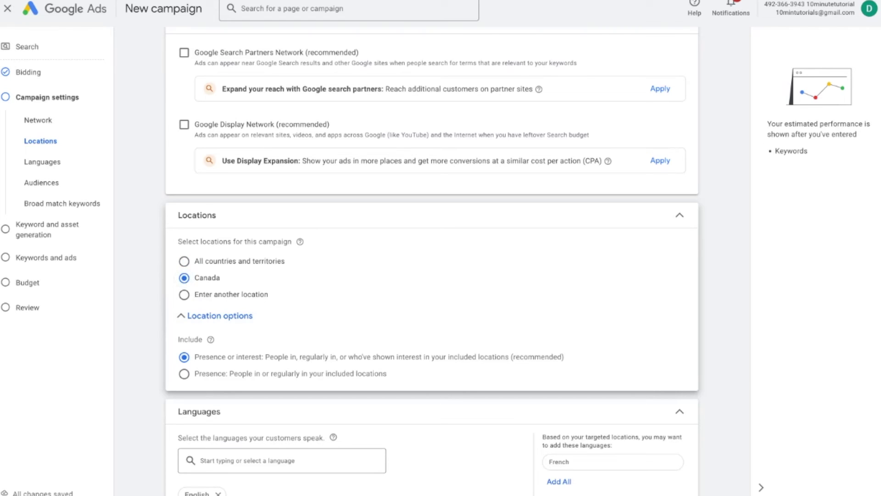
pyautogui.click(185, 295)
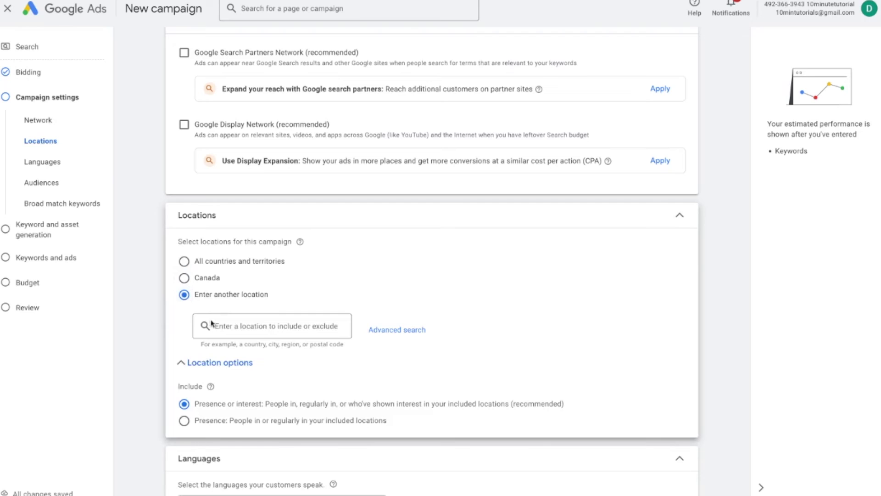
pyautogui.click(184, 278)
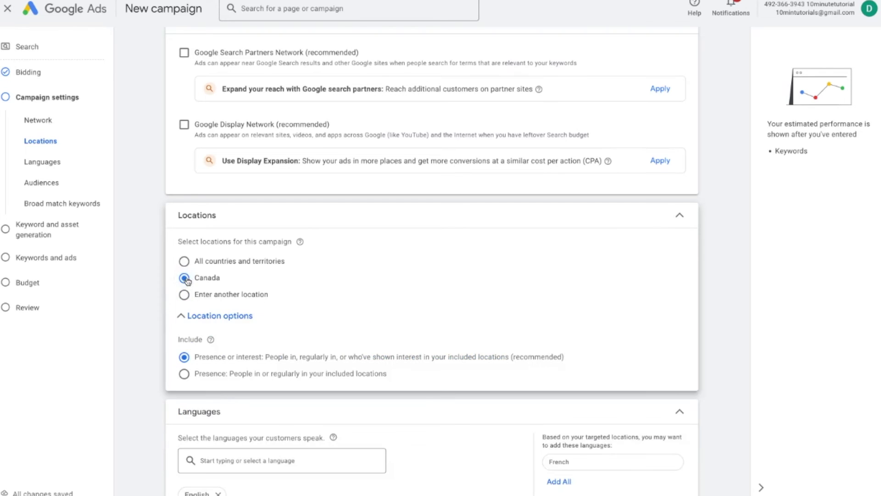
pyautogui.scroll(-1, 277, 348)
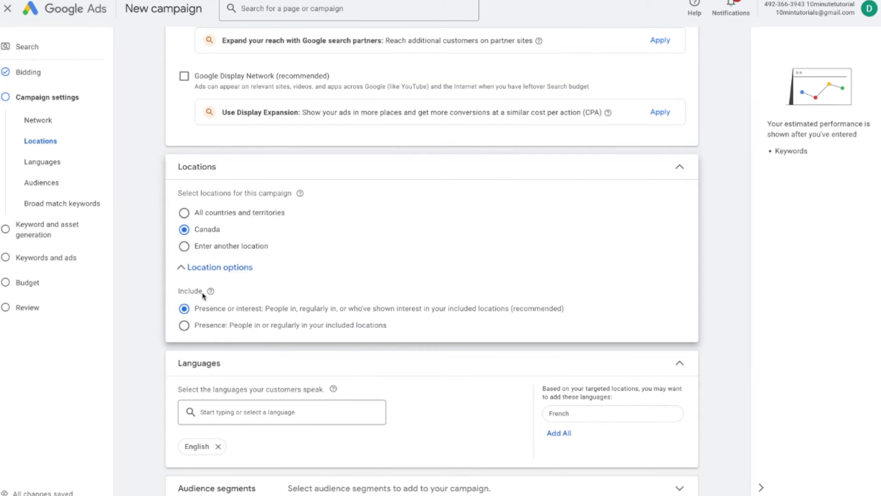
pyautogui.click(185, 327)
# - Add French alongside English as a language the campaign's customers speak
pyautogui.scroll(-3, 221, 333)
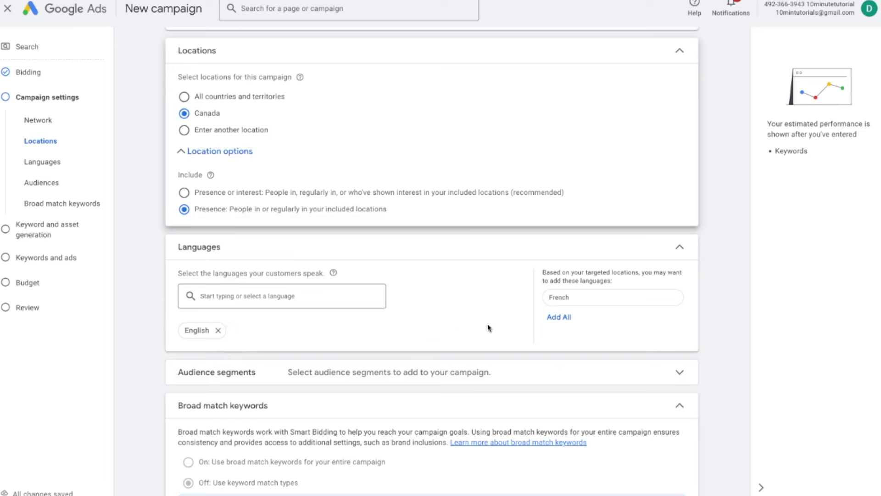
pyautogui.scroll(5, 559, 303)
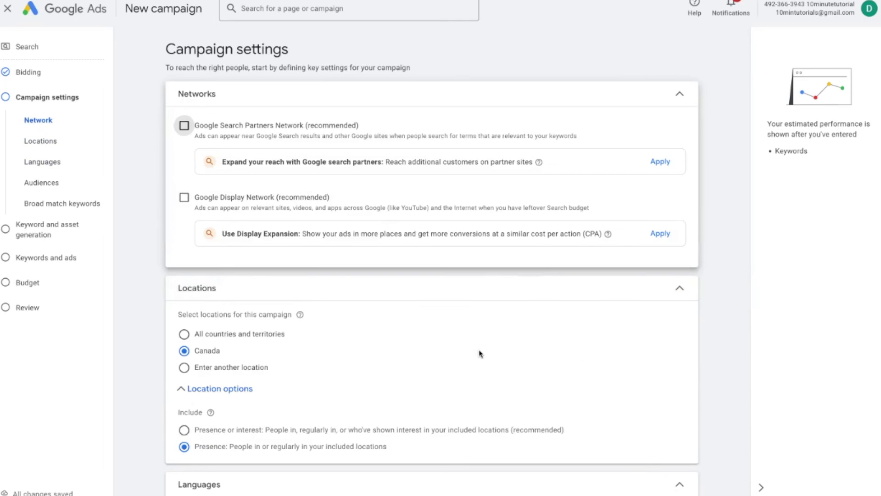
pyautogui.scroll(-5, 478, 356)
pyautogui.scroll(-3, 479, 362)
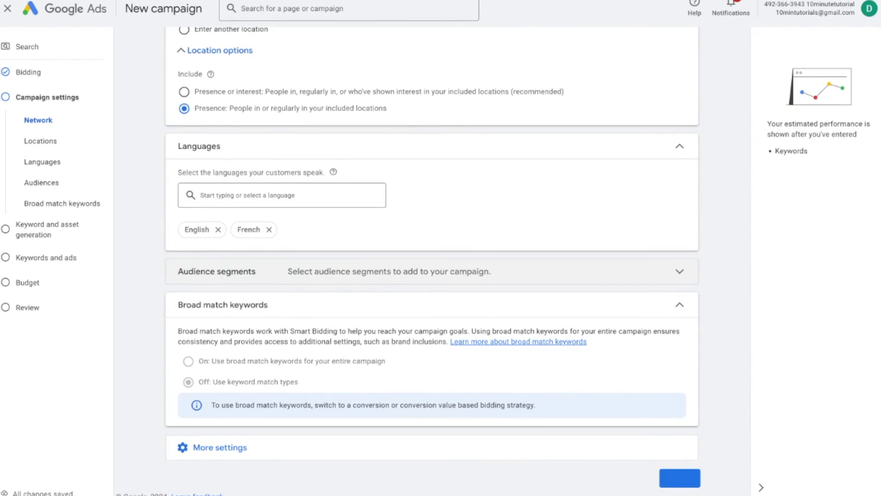
# - Search the audience segments for "luxury watches" and select the Watches and Jewelry & Watches in-market segments
pyautogui.click(374, 279)
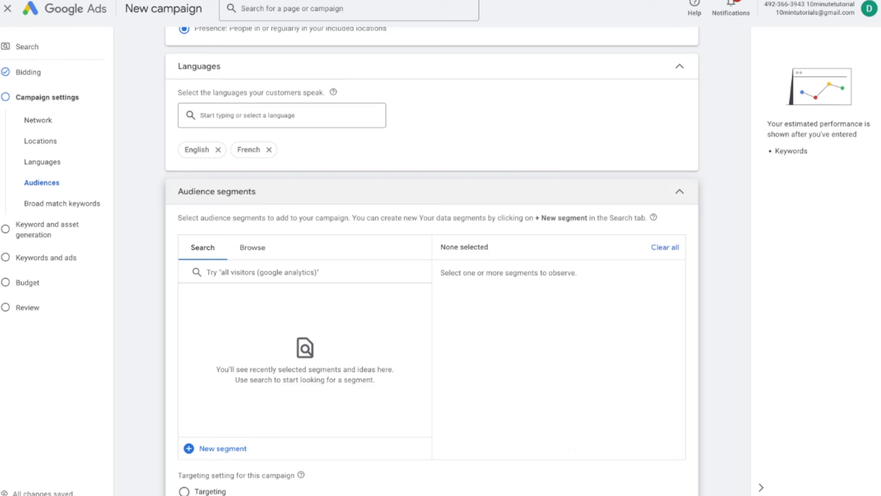
pyautogui.click(243, 275)
pyautogui.write('luxury watches')
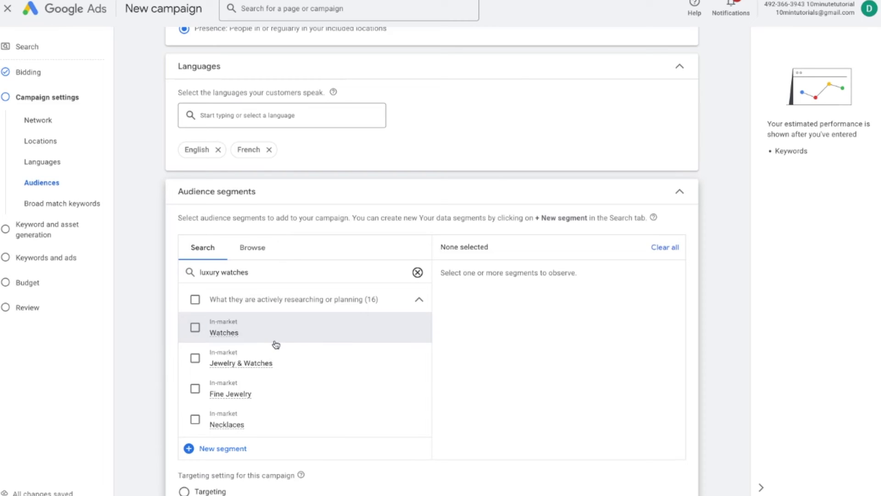
pyautogui.click(195, 328)
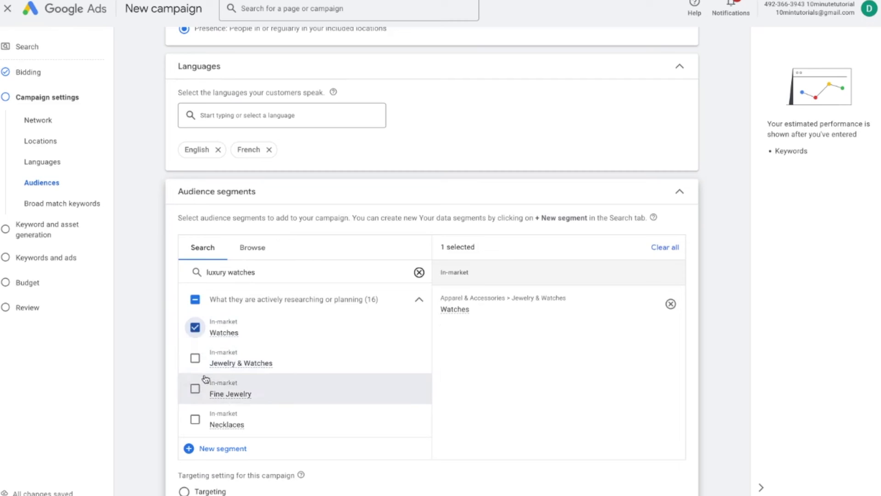
pyautogui.click(220, 357)
pyautogui.scroll(-2, 366, 406)
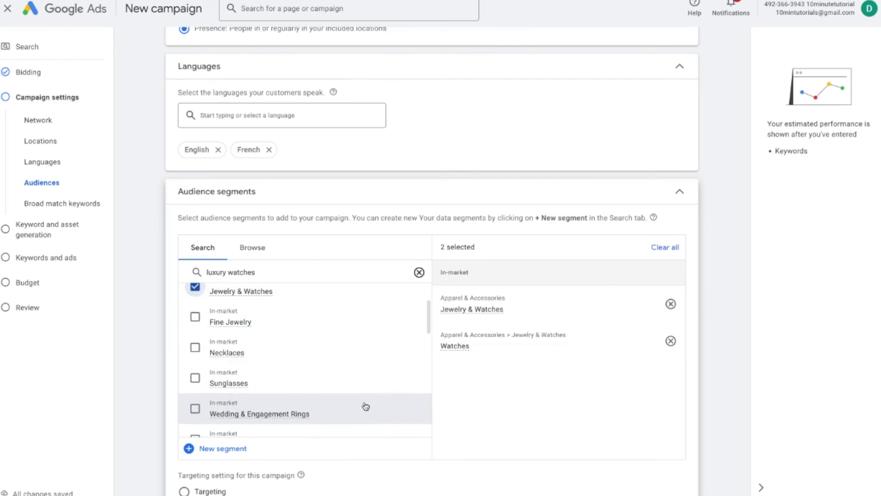
# - Browse the interests and habits segments, clear every selected segment, and collapse the audience segments section
pyautogui.click(261, 254)
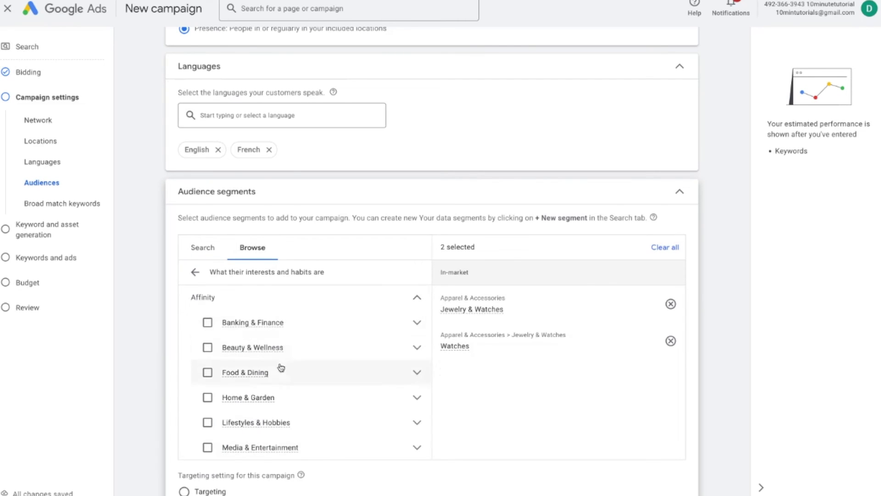
pyautogui.scroll(-2, 280, 366)
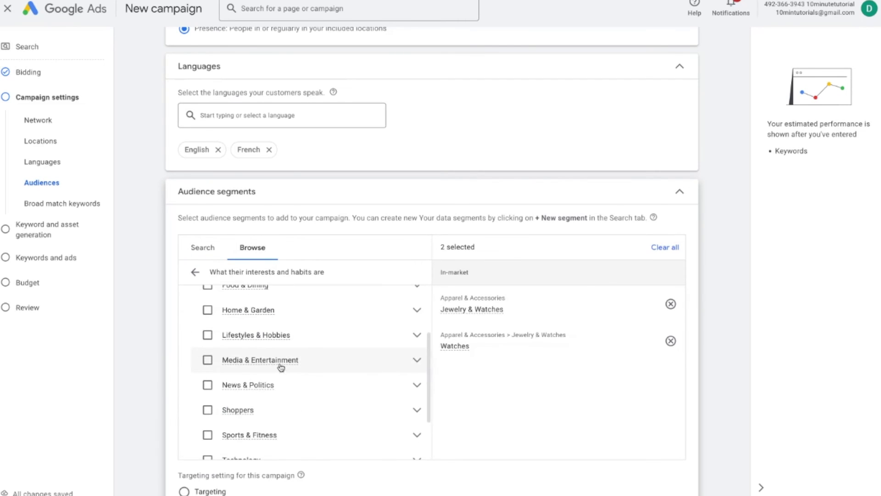
pyautogui.click(672, 247)
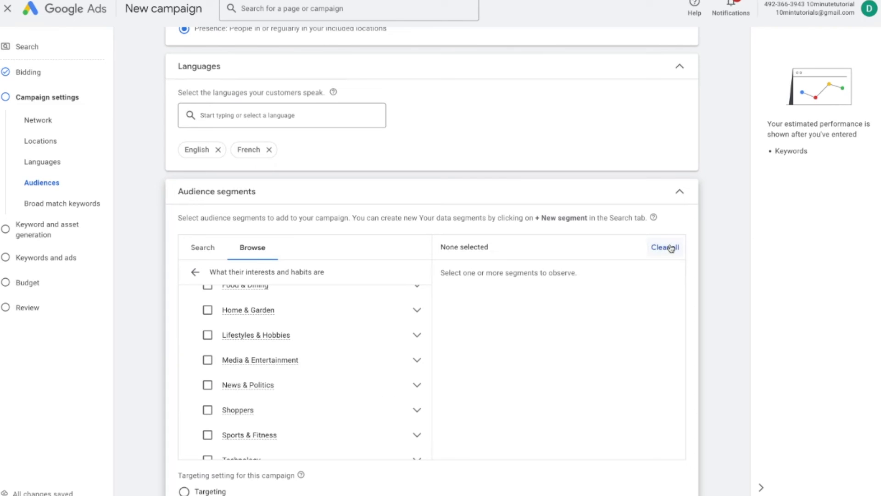
pyautogui.click(683, 196)
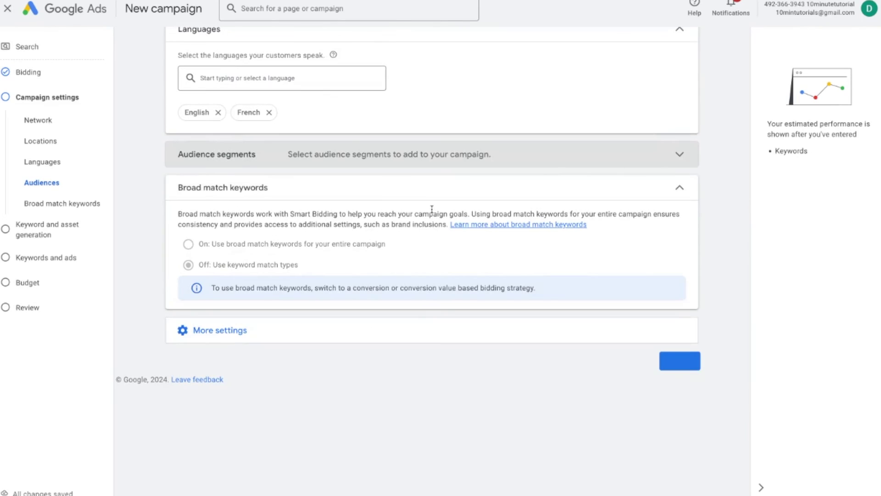
# - Finish the campaign settings and enter the keywords mens luxury watches, "mens watches" and [mens fashion watch] for Ad group 1
pyautogui.click(686, 364)
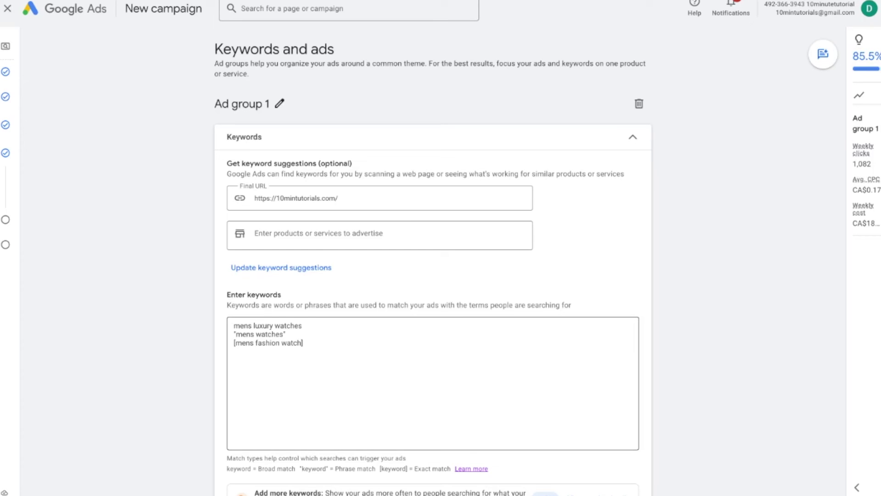
pyautogui.click(298, 335)
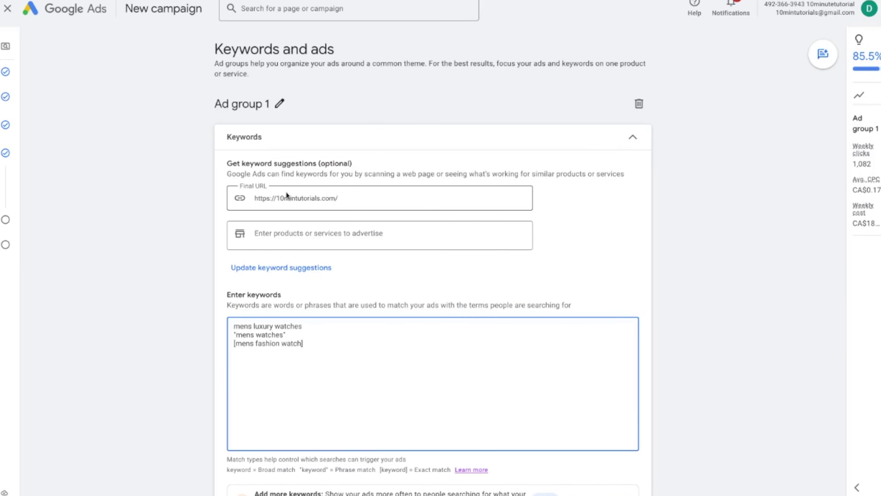
# - Fill in the ad with display path mens/watches, headlines such as "Luxury Watches for Men", and two men's watch descriptions, and preview it for desktop
pyautogui.scroll(-10, 383, 360)
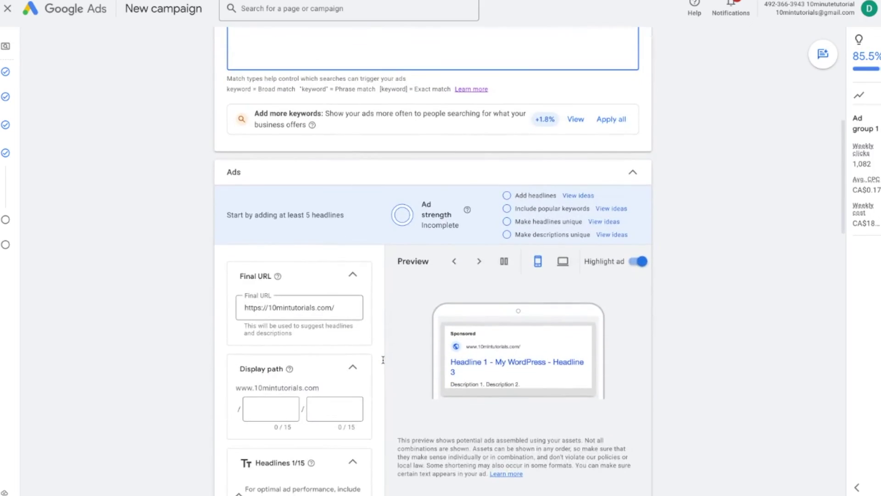
pyautogui.scroll(-2, 528, 261)
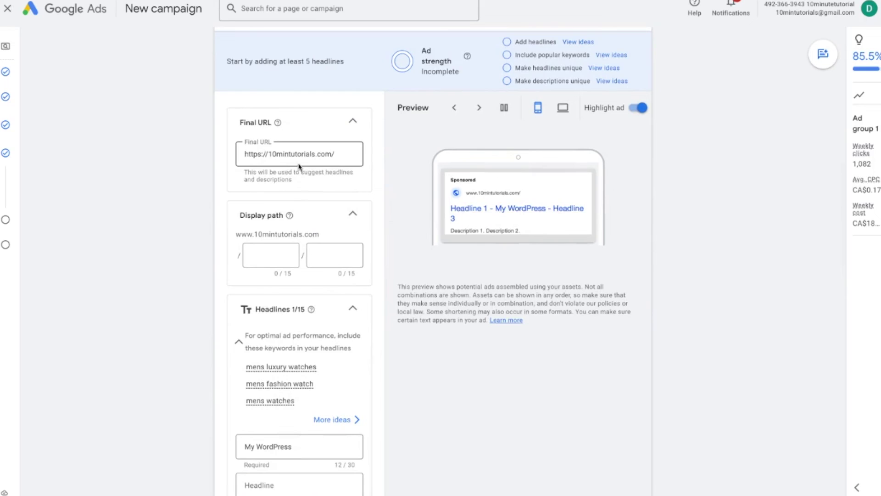
pyautogui.scroll(-2, 298, 413)
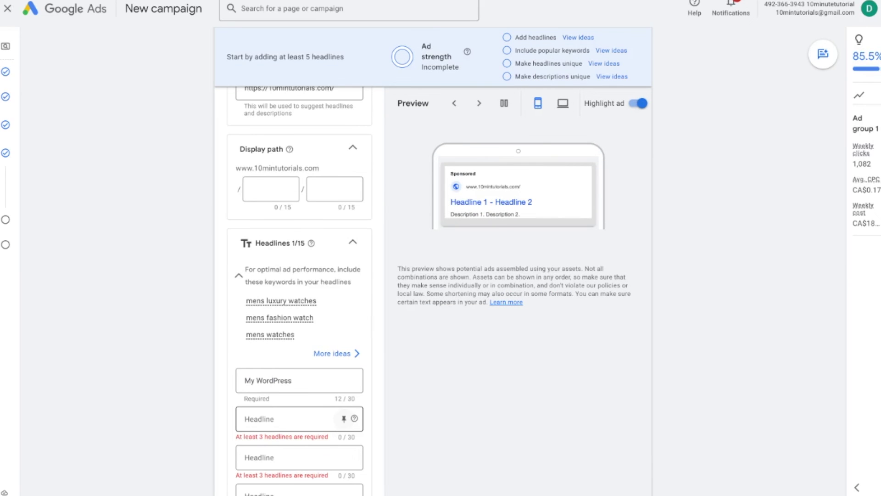
pyautogui.scroll(-2, 298, 413)
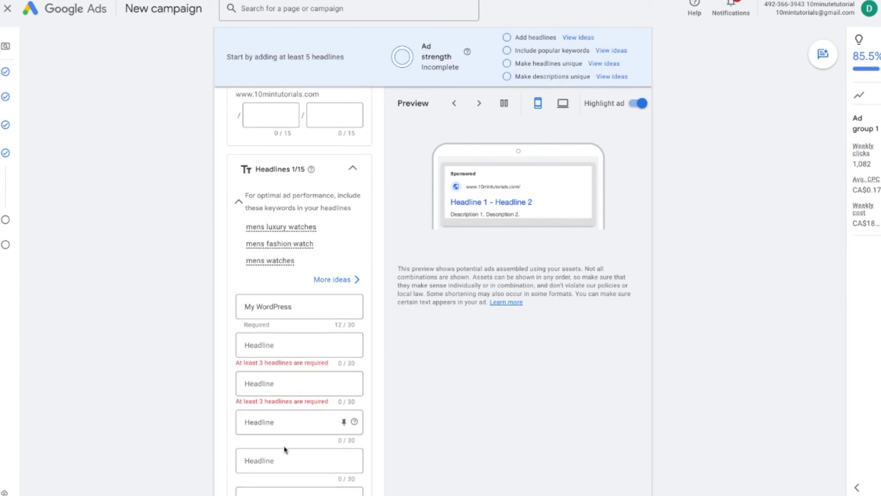
pyautogui.scroll(-9, 284, 449)
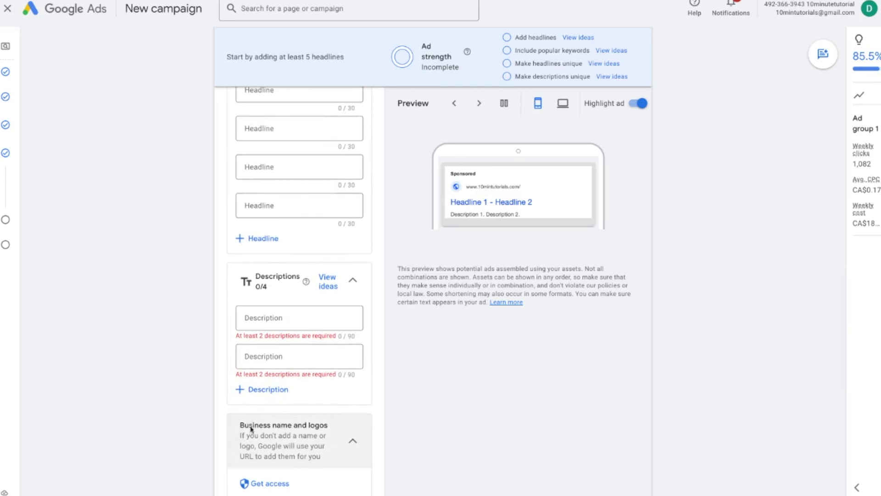
pyautogui.scroll(-6, 250, 429)
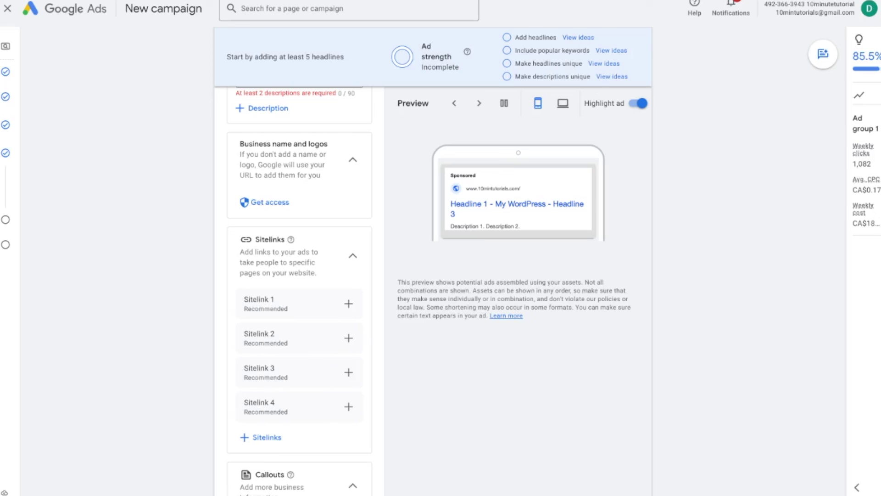
pyautogui.scroll(-4, 363, 171)
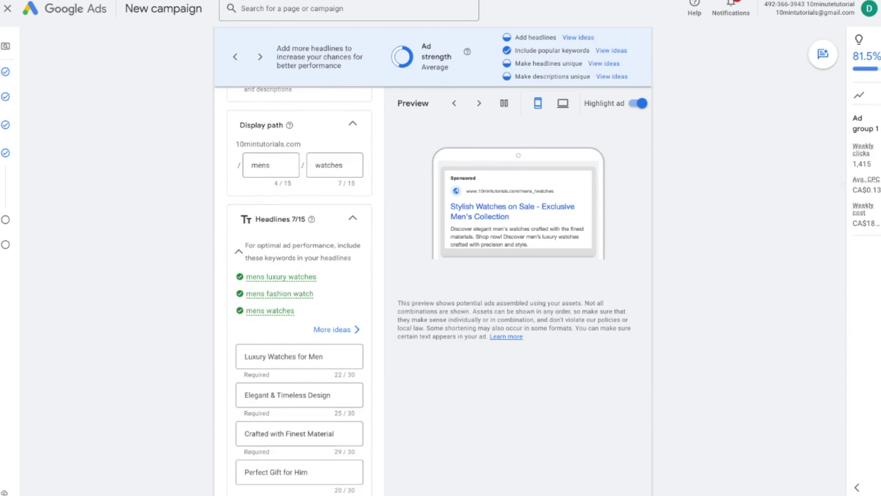
pyautogui.scroll(-2, 262, 429)
pyautogui.scroll(-8, 260, 427)
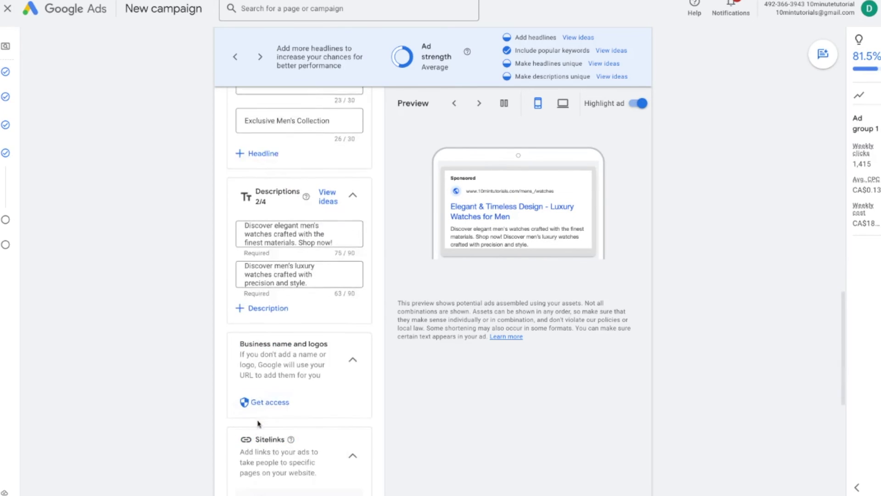
pyautogui.scroll(-2, 258, 425)
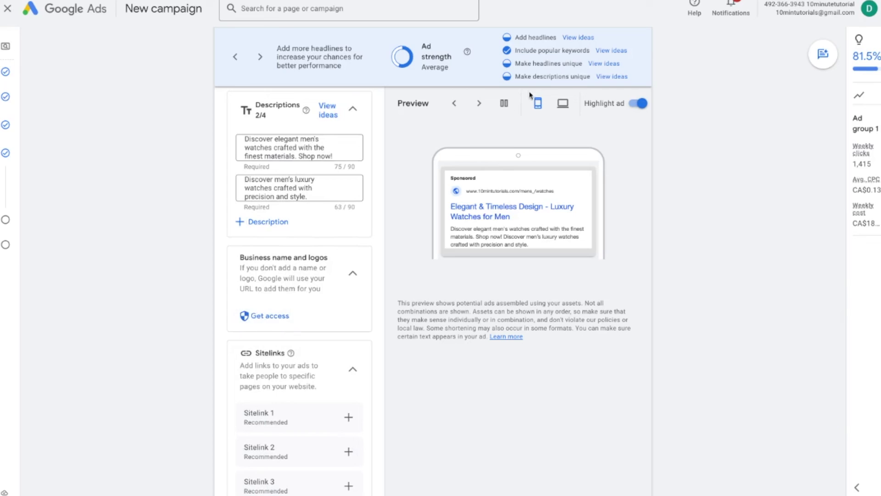
pyautogui.click(562, 106)
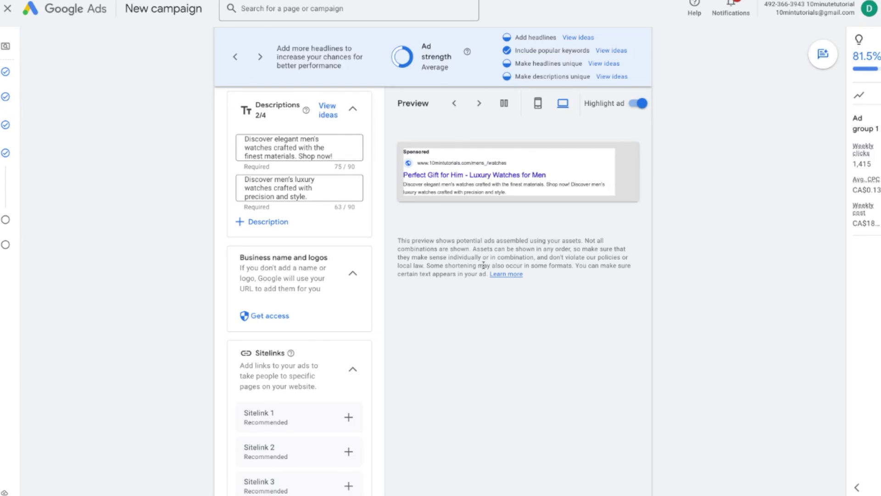
# - Proceed from the ad to the budget, use a custom average daily budget of CA$26.71, and continue to the campaign review
pyautogui.scroll(-6, 493, 320)
pyautogui.scroll(-1, 492, 320)
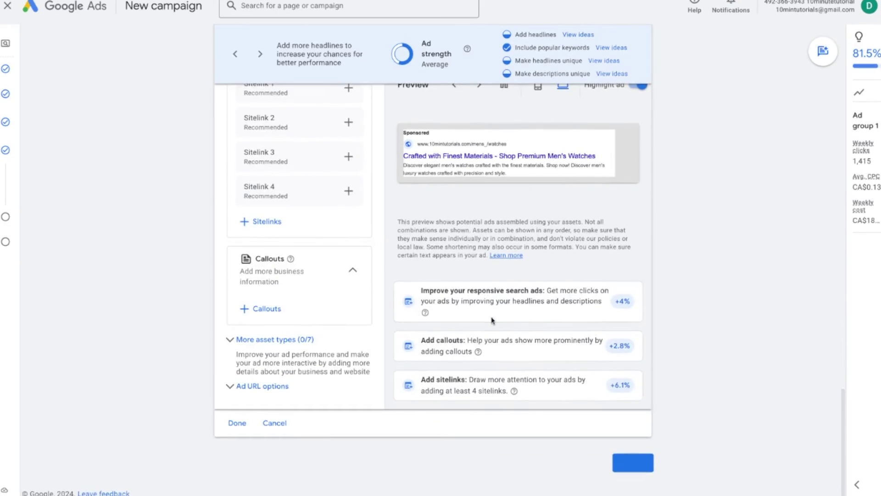
pyautogui.click(629, 471)
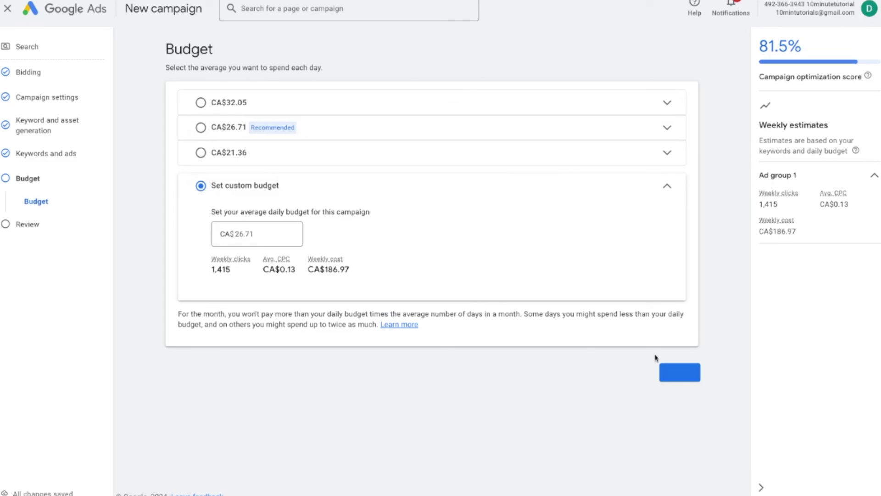
pyautogui.click(682, 380)
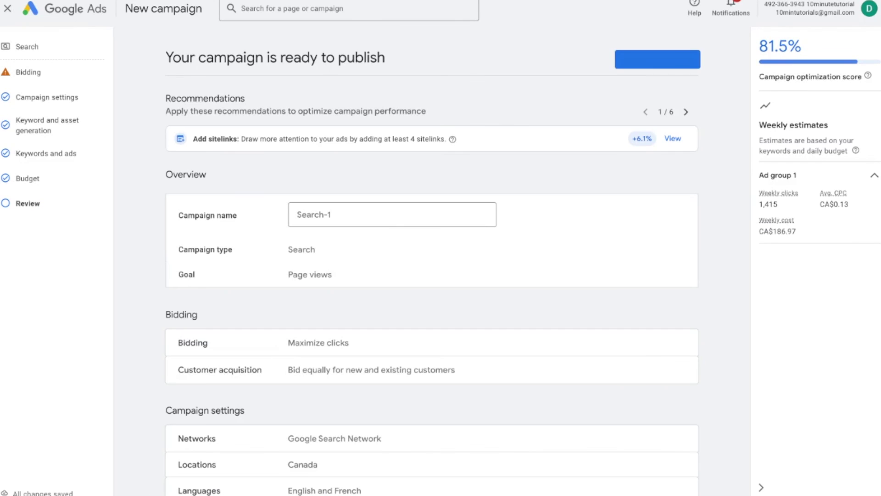